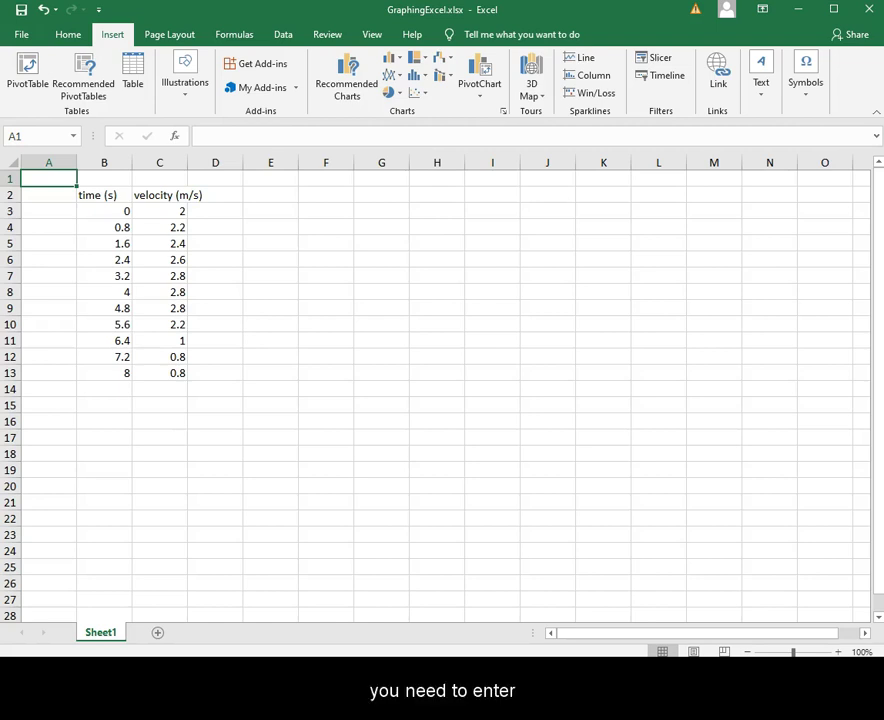
- Select the time and velocity values in B3:C13 for charting
click(121, 211)
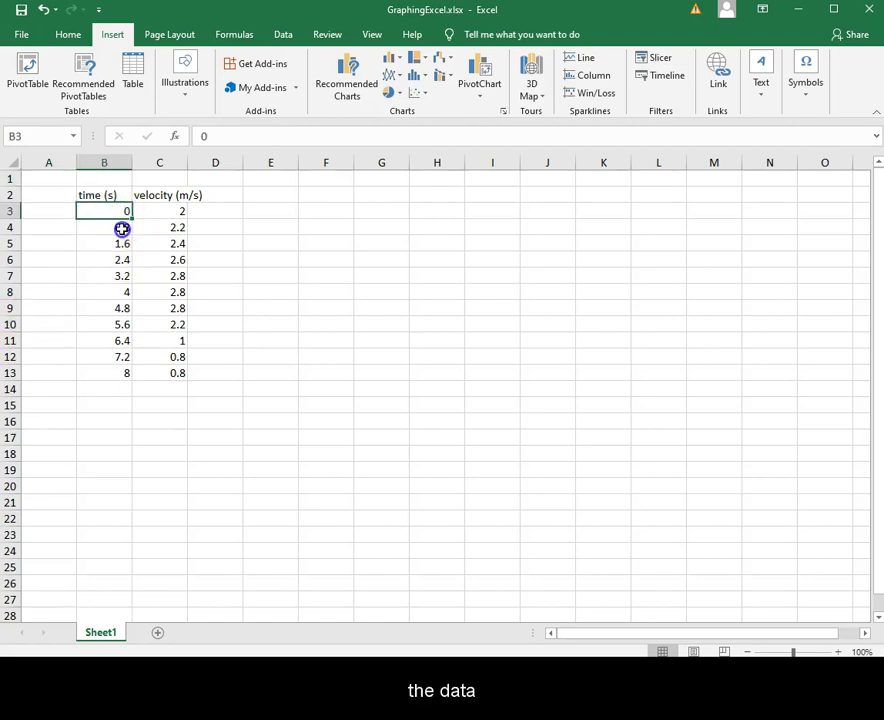
click(119, 258)
click(121, 368)
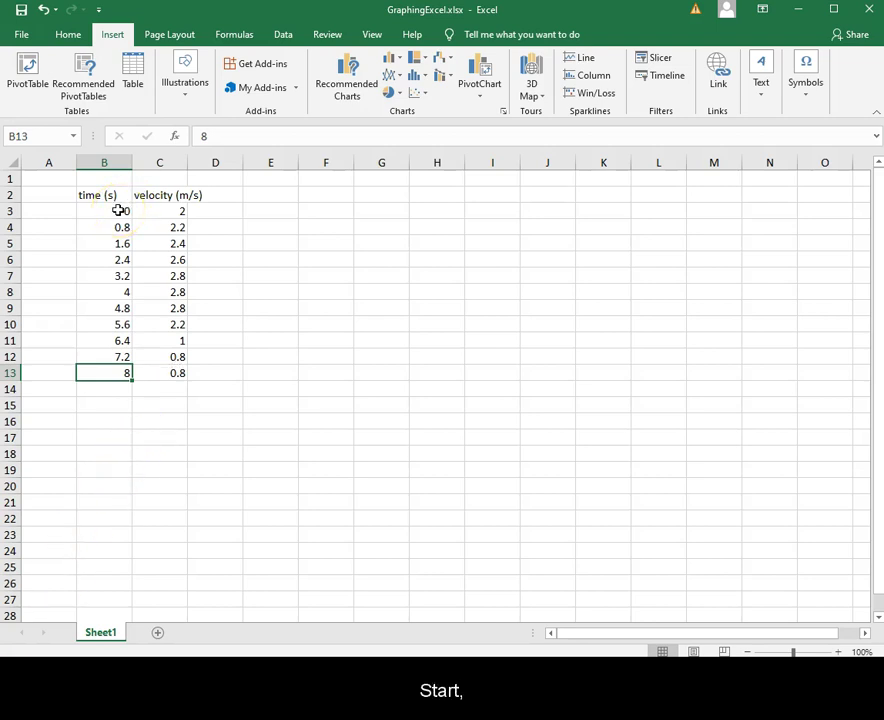
click(118, 210)
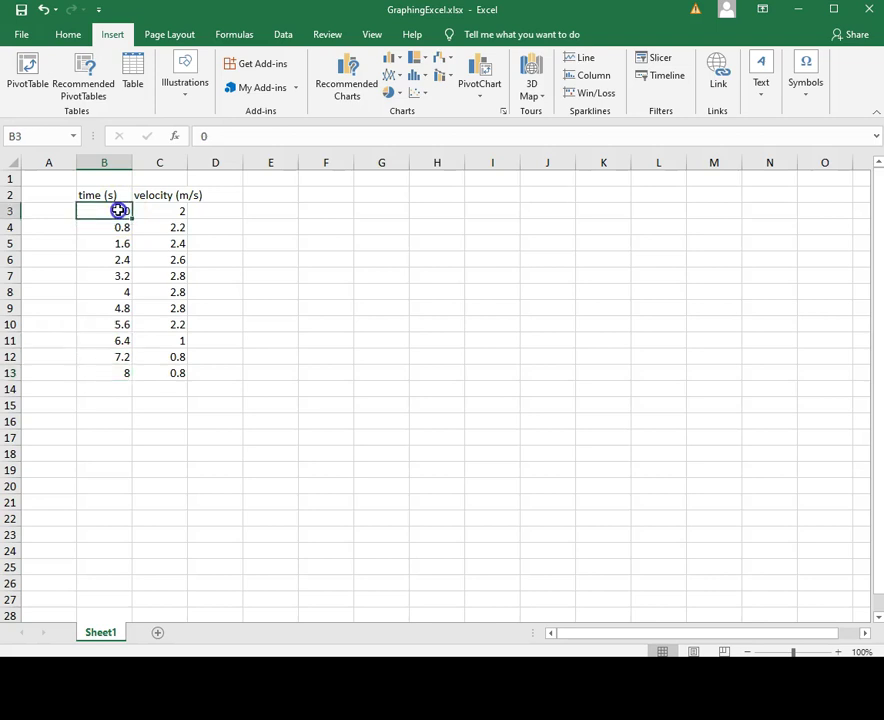
drag(118, 210, 181, 366)
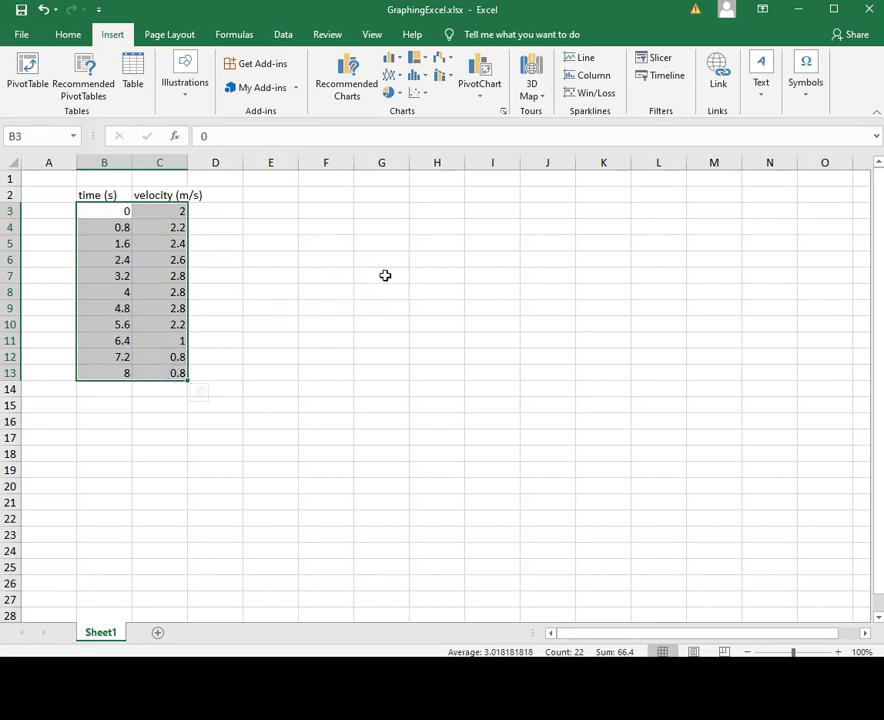
click(113, 38)
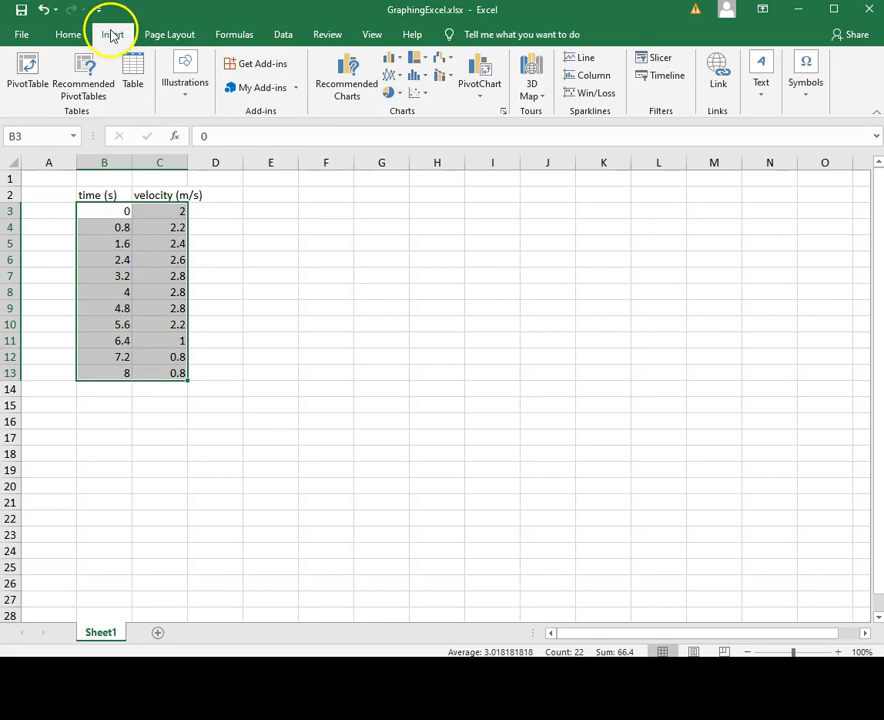
- Insert a markers-only scatter chart plotting velocity against time from B3:C13
click(420, 93)
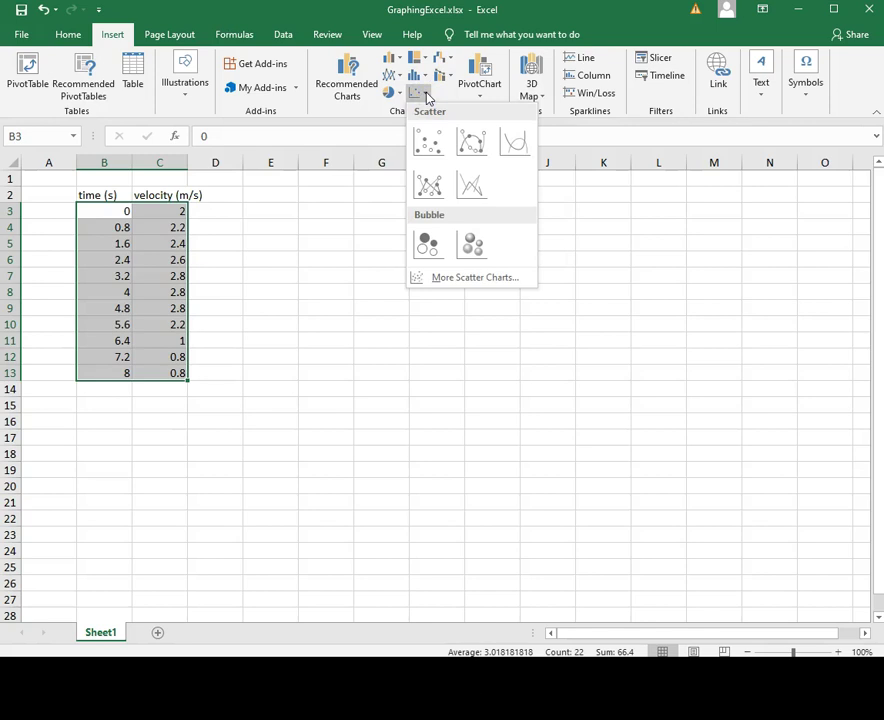
click(437, 146)
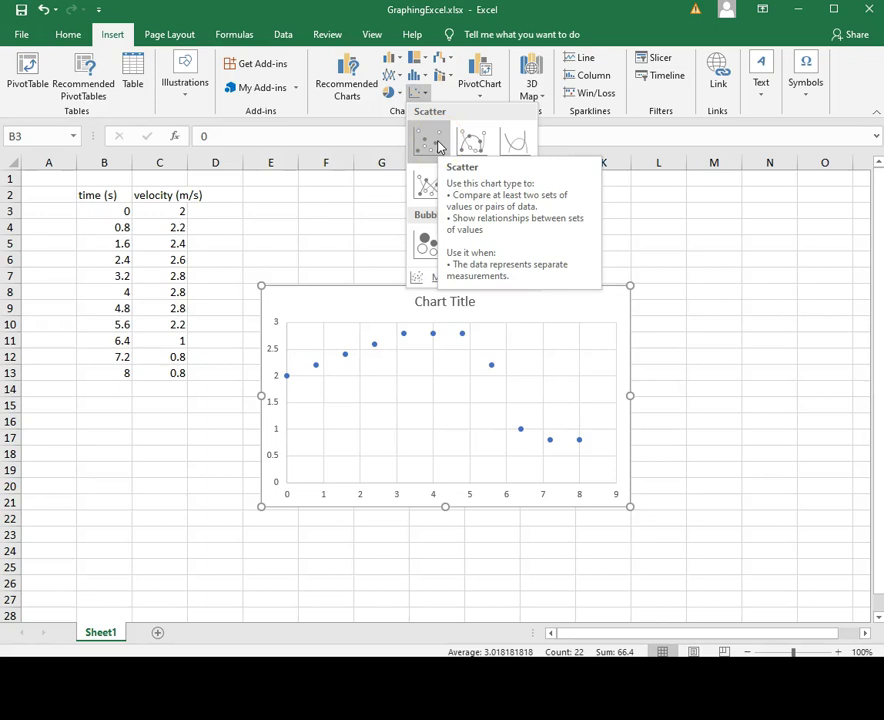
click(438, 147)
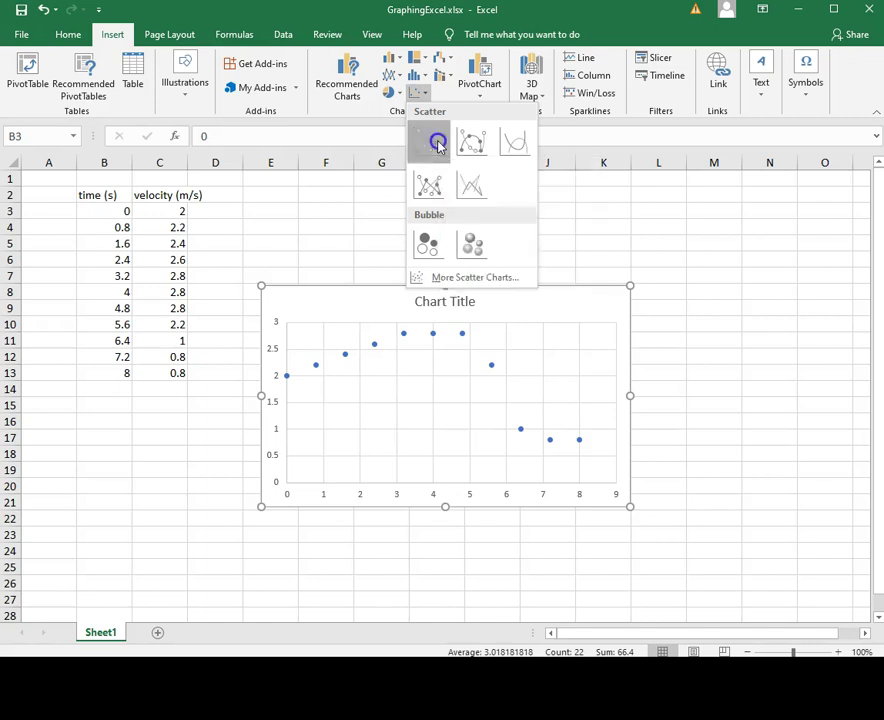
click(521, 303)
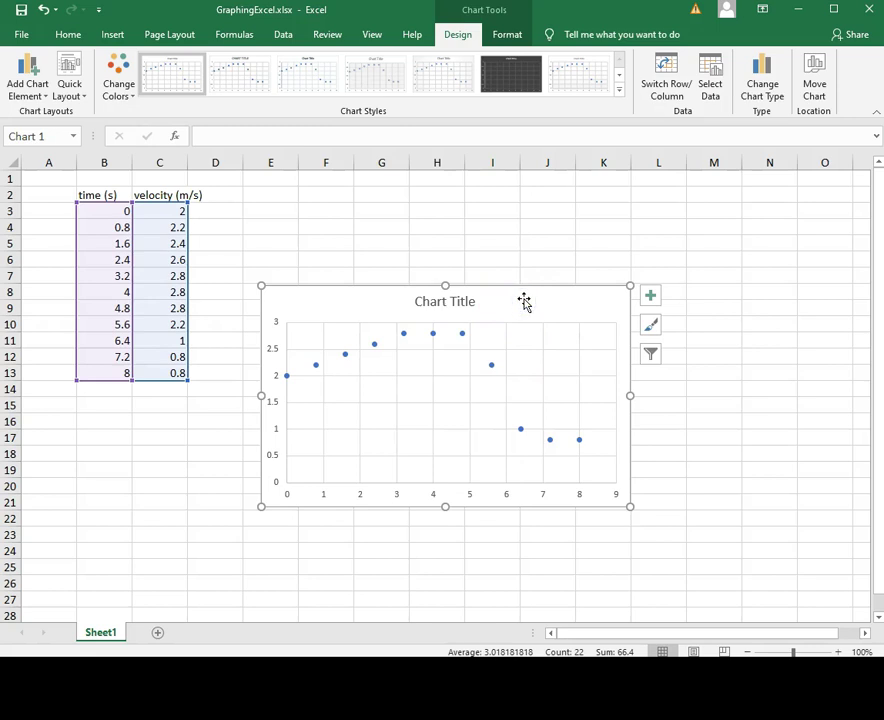
click(451, 40)
- Apply Quick Layout 1 to the chart to add axis titles and a legend
click(68, 71)
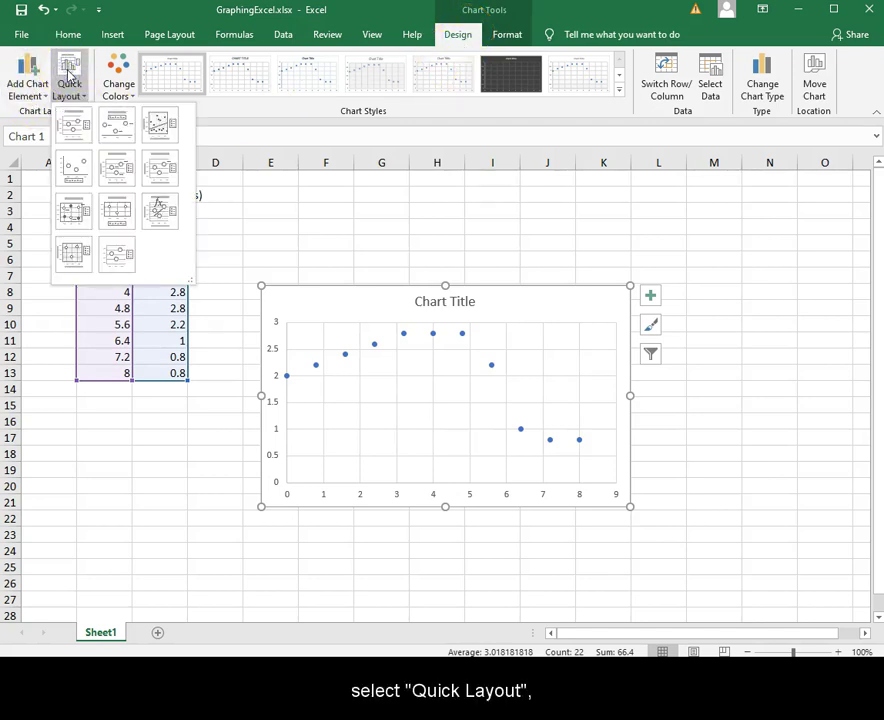
click(74, 124)
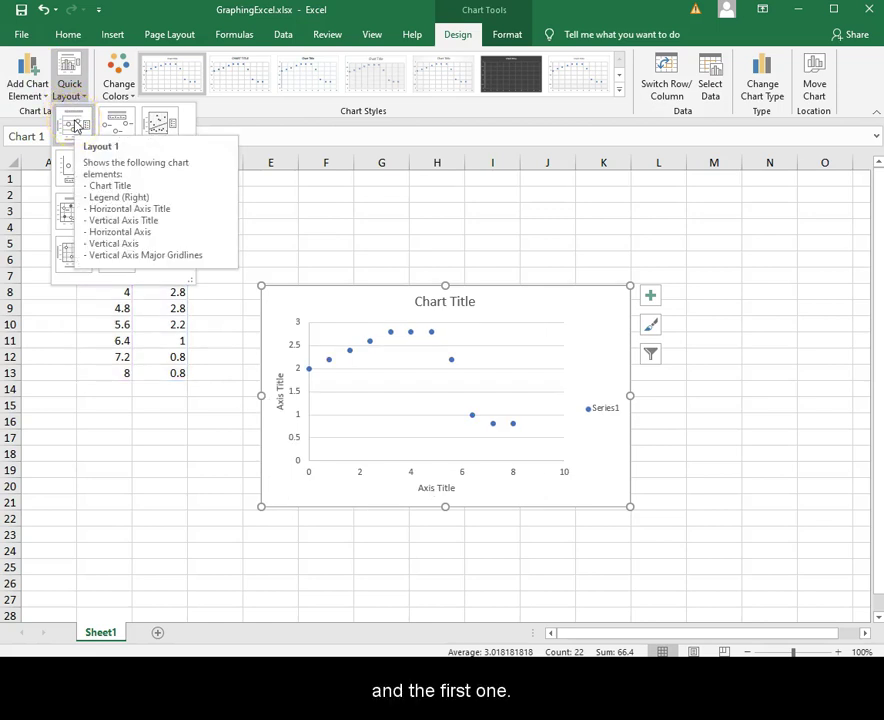
click(74, 124)
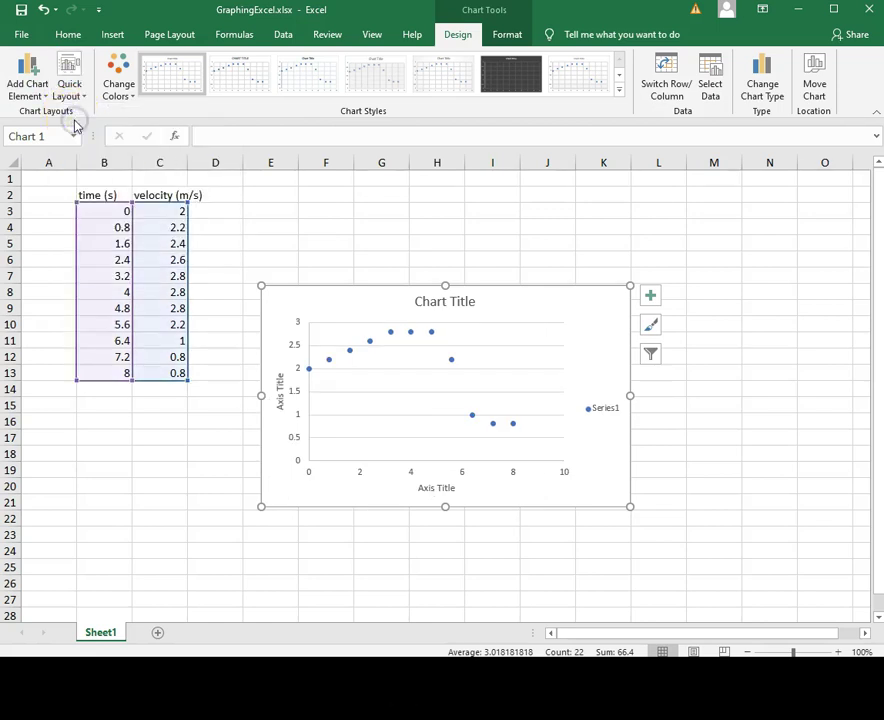
- Replace the 'Chart Title' placeholder with 'Velocity measurements'
click(467, 305)
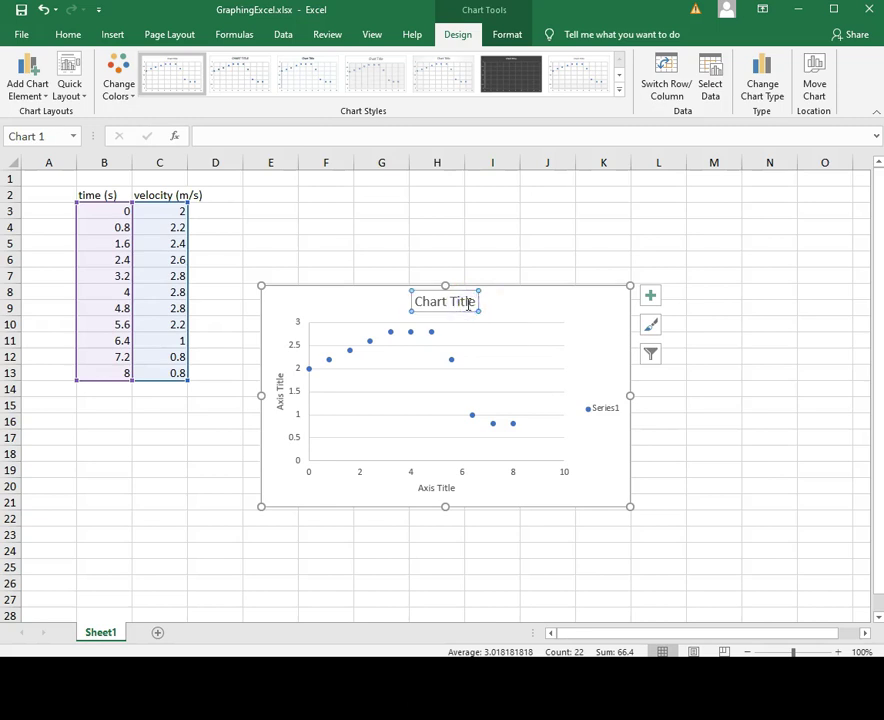
click(467, 305)
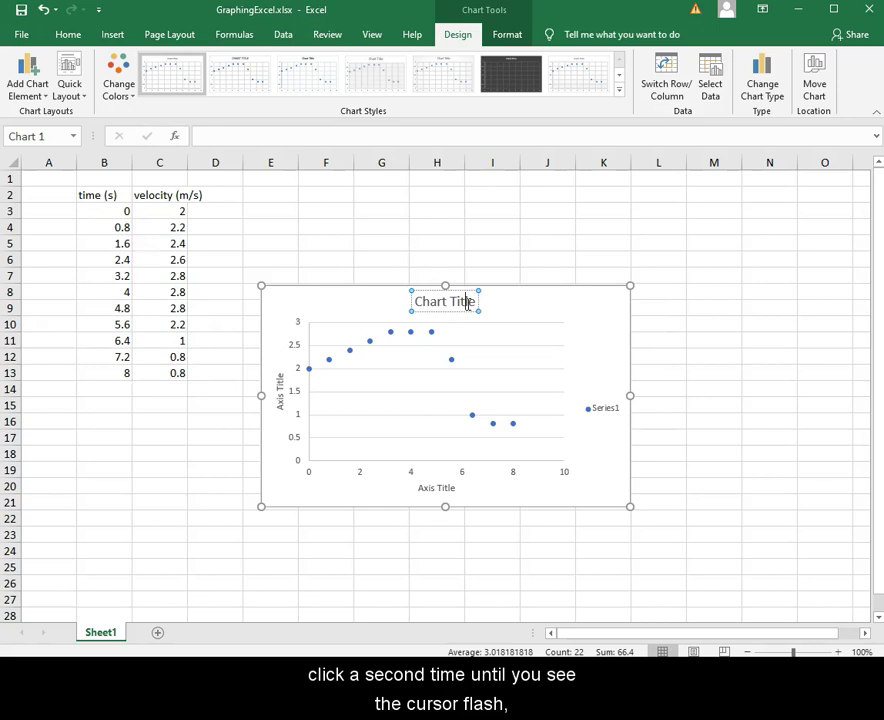
click(460, 301)
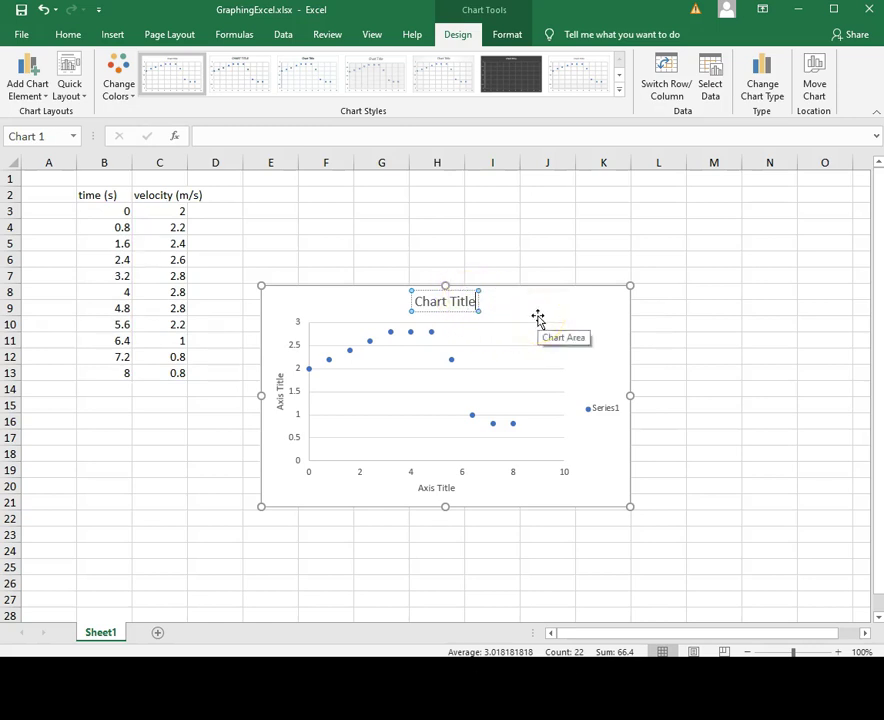
key(BackSpace)
key(BackSpace)
key(BackSpace)
key(BackSpace)
key(BackSpace)
key(BackSpace)
key(BackSpace)
key(BackSpace)
key(BackSpace)
key(BackSpace)
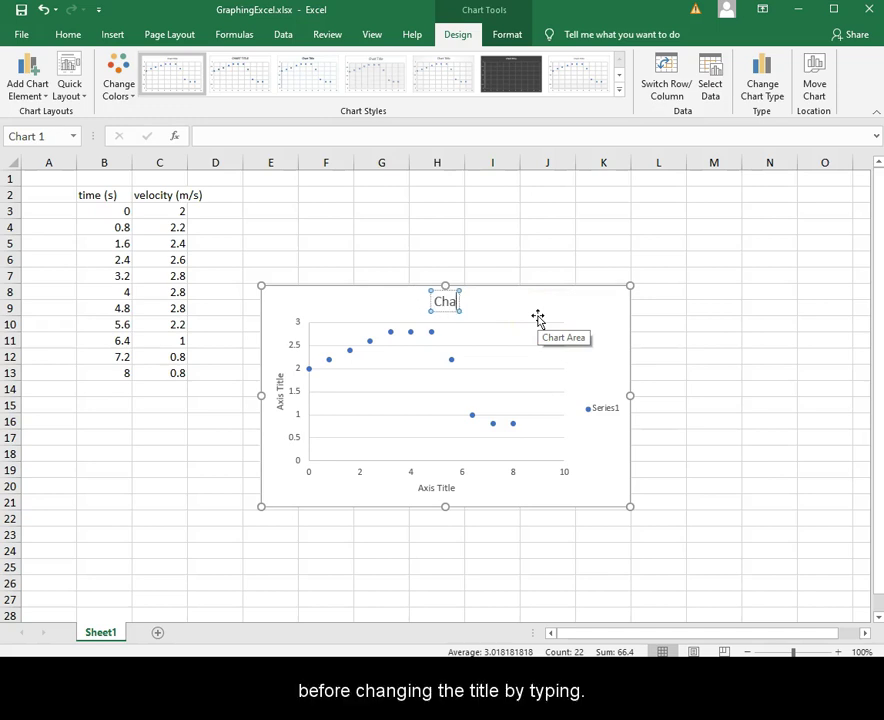
key(BackSpace)
text(Velocity)
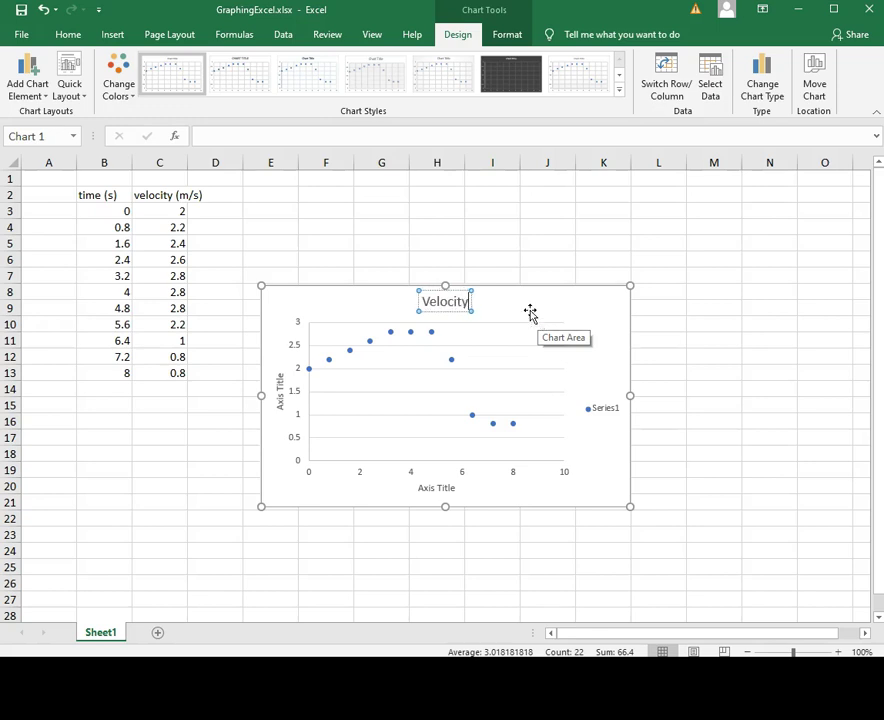
text( measurements)
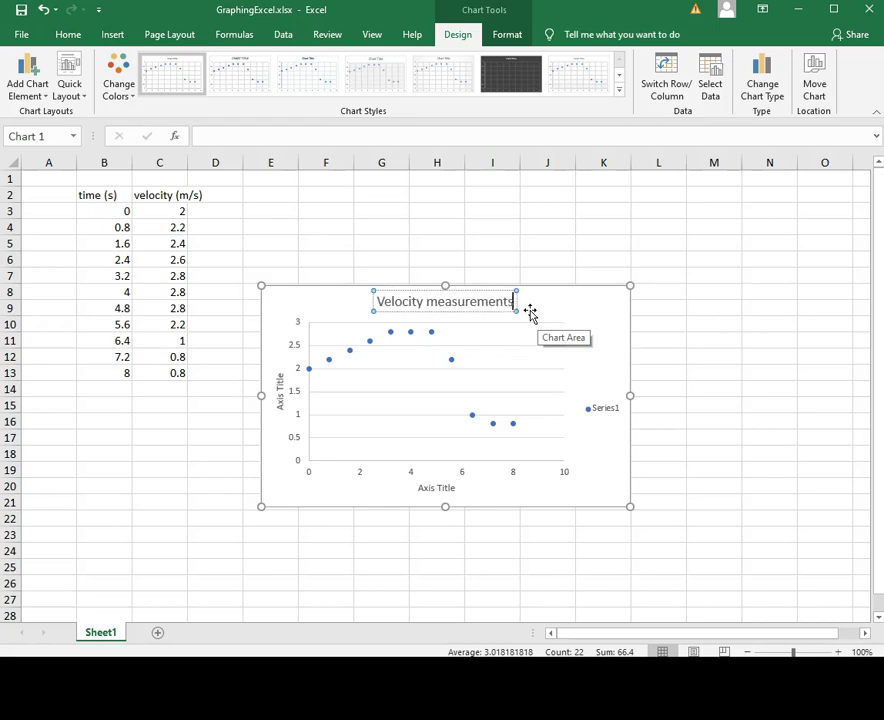
- Title the vertical axis 'v (m/s)'
click(283, 394)
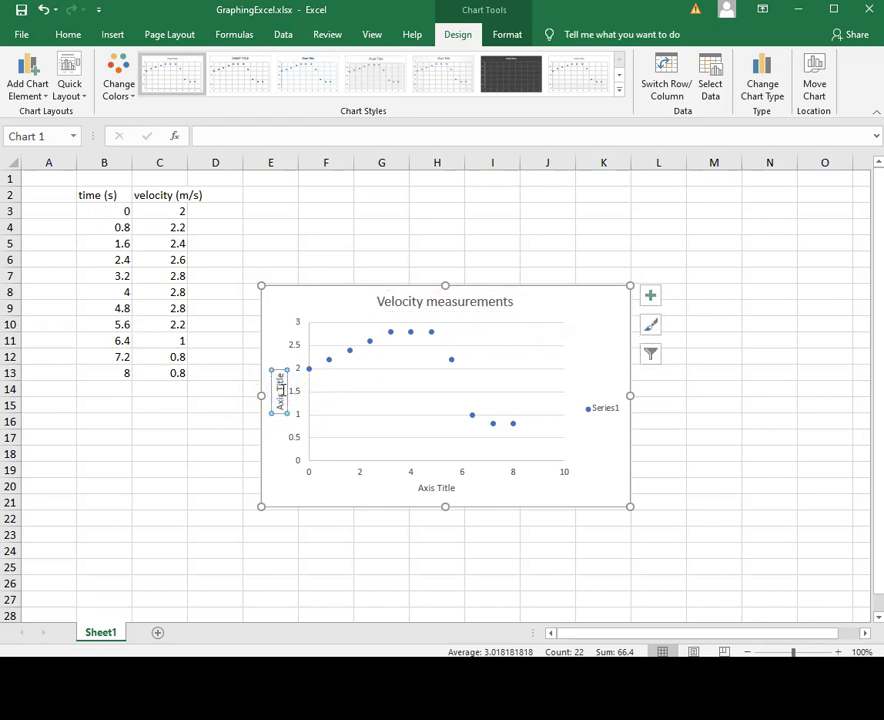
click(285, 394)
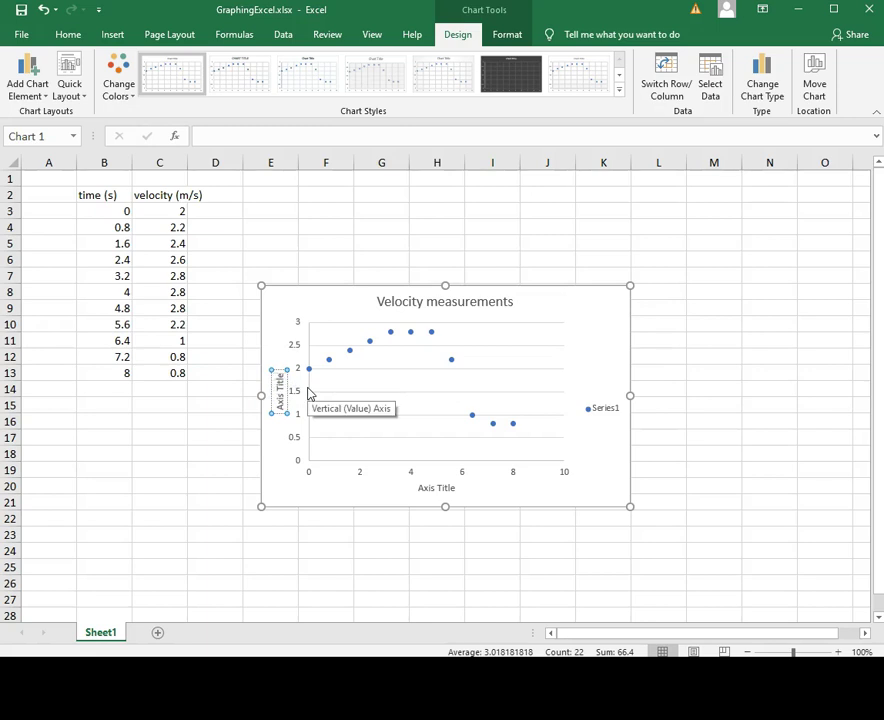
key(ctrl+a)
key(BackSpace)
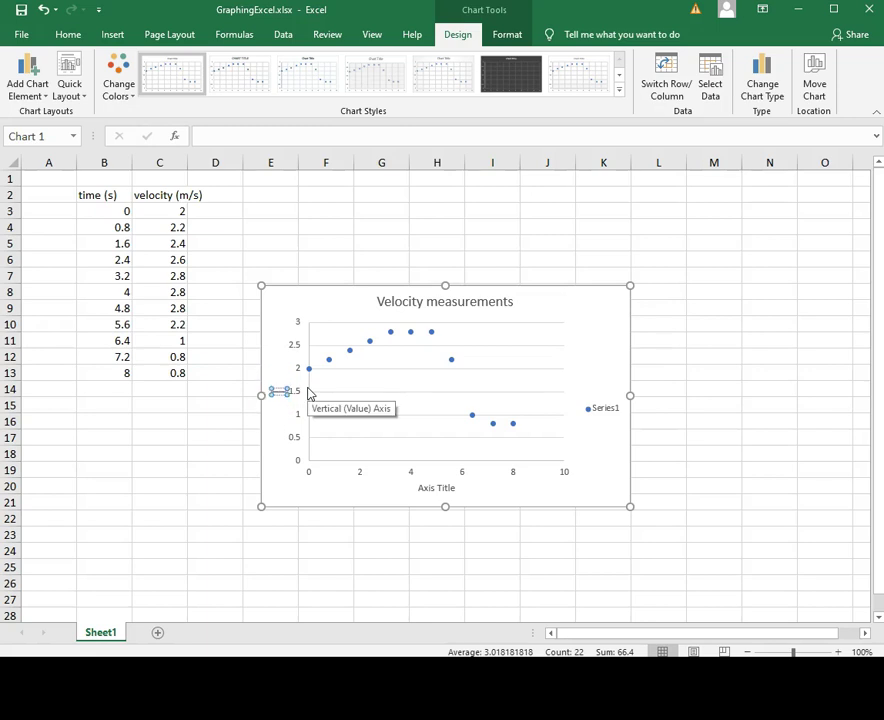
text(Ve)
key(BackSpace)
text((m/s))
- Title the horizontal axis 't (s)'
click(447, 491)
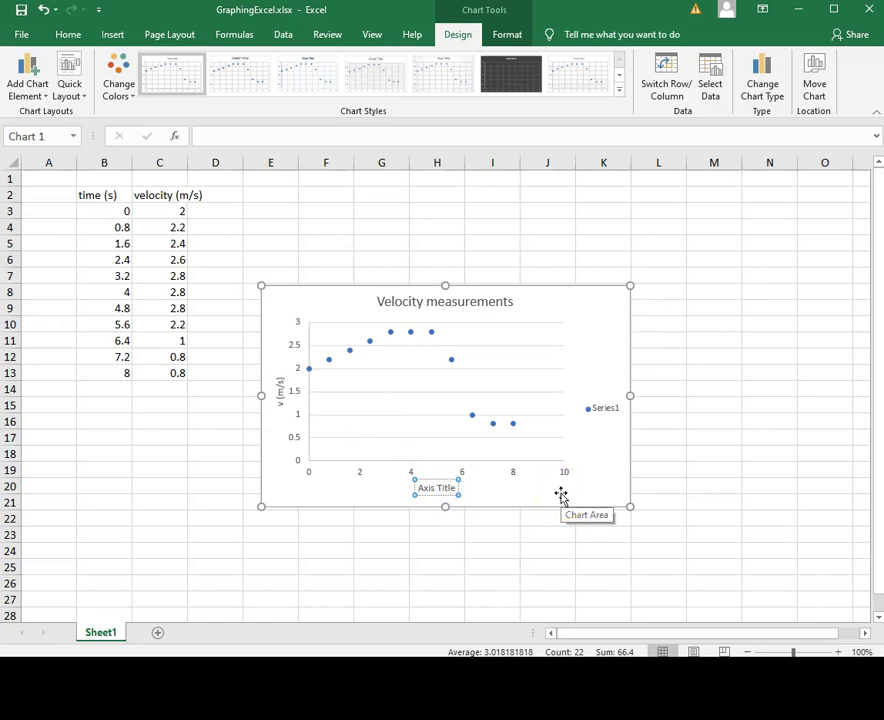
key(BackSpace)
key(BackSpace)
key(BackSpace)
key(BackSpace)
key(BackSpace)
key(BackSpace)
key(BackSpace)
key(BackSpace)
key(BackSpace)
key(BackSpace)
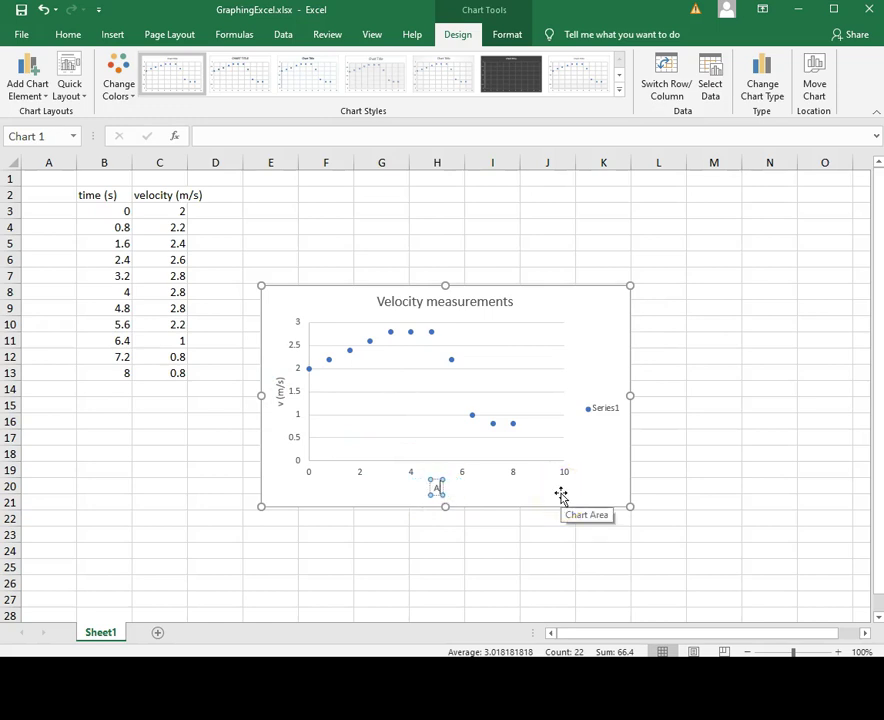
text(t (s))
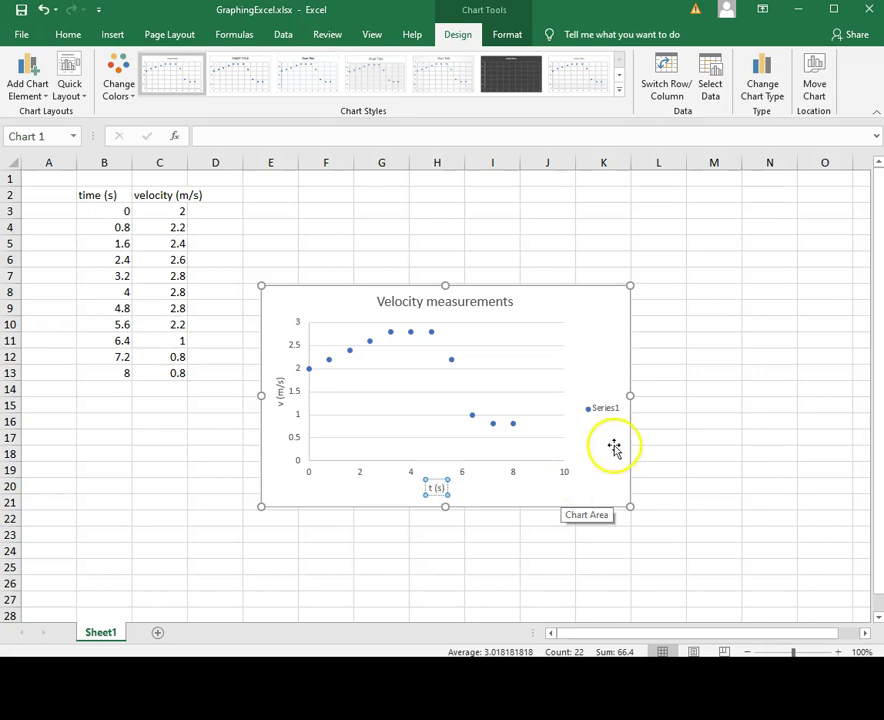
click(603, 459)
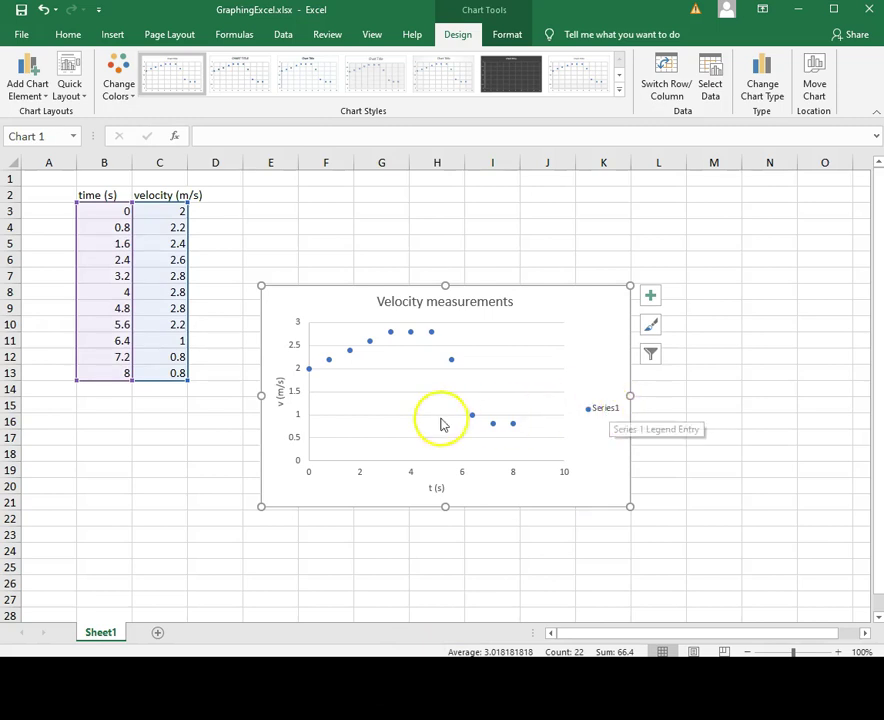
- Open Select Data for the chart's data series from its context menu
mouse_move(474, 418)
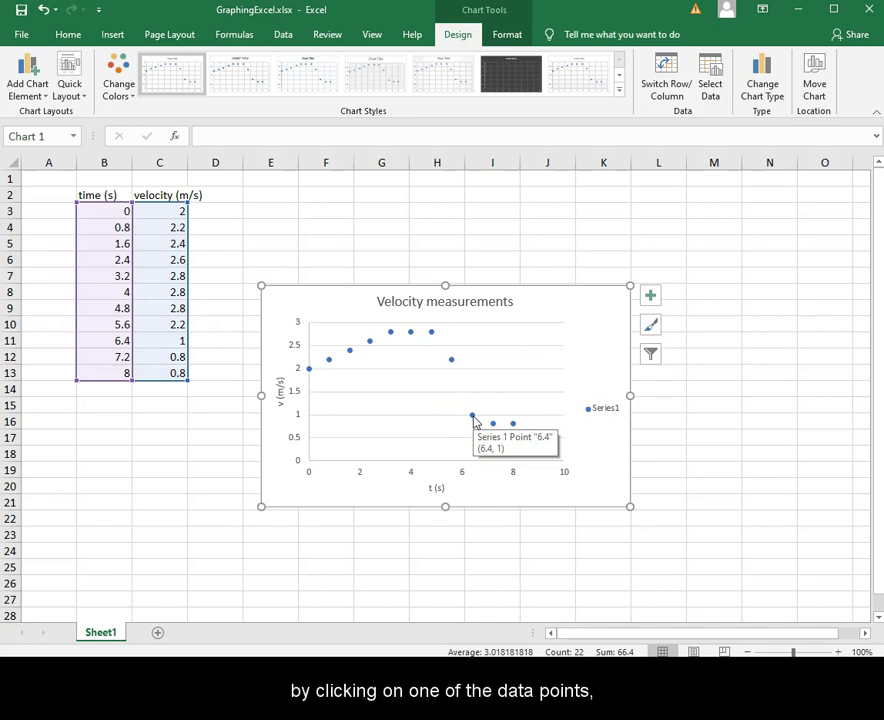
click(474, 418)
right_click(474, 418)
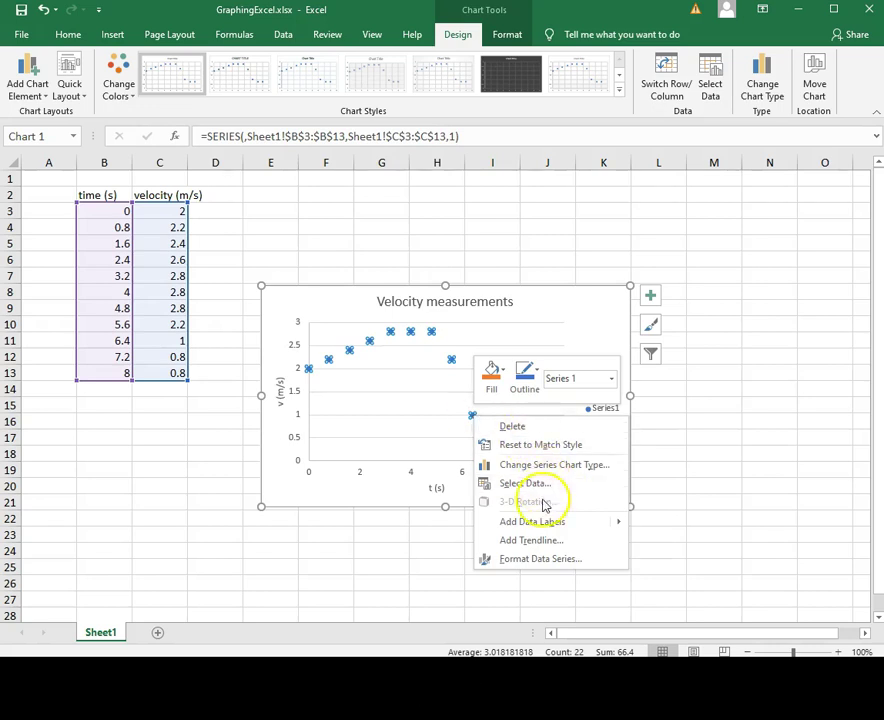
click(539, 486)
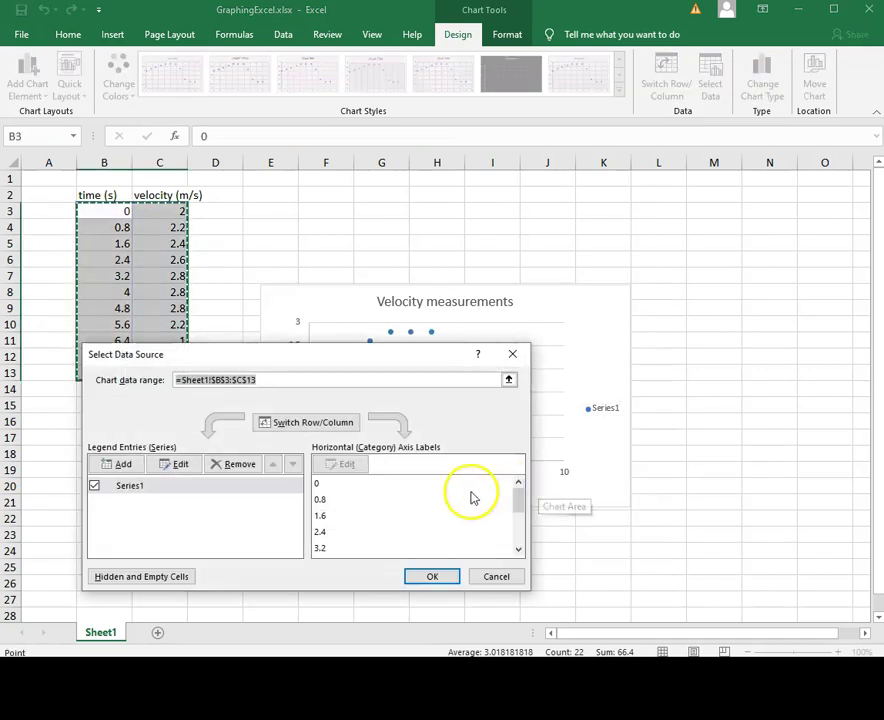
- Rename the Series1 series to 'Velocity 1'
click(147, 486)
click(170, 465)
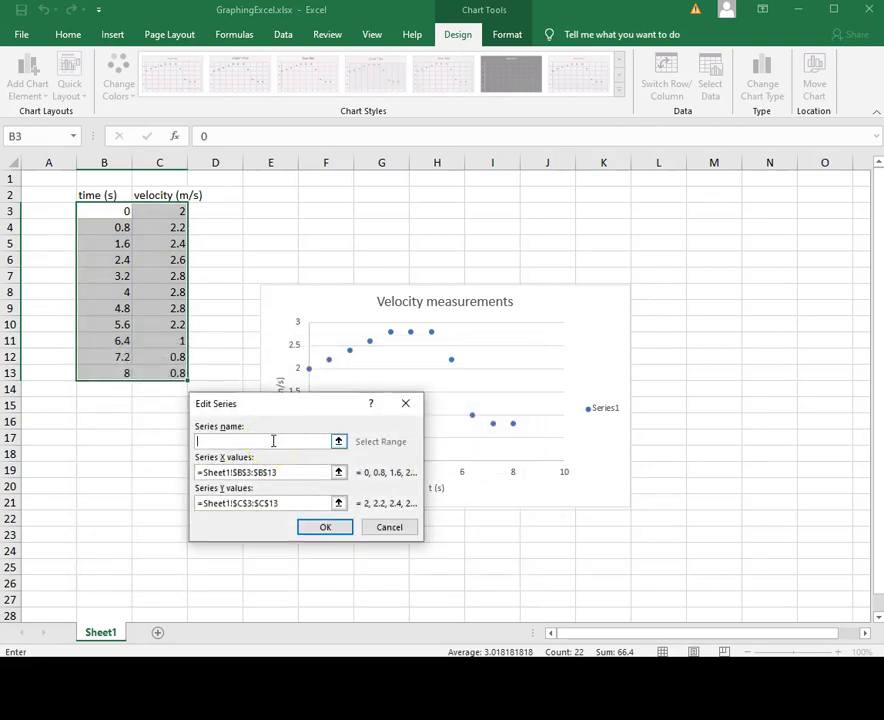
text(Velocity)
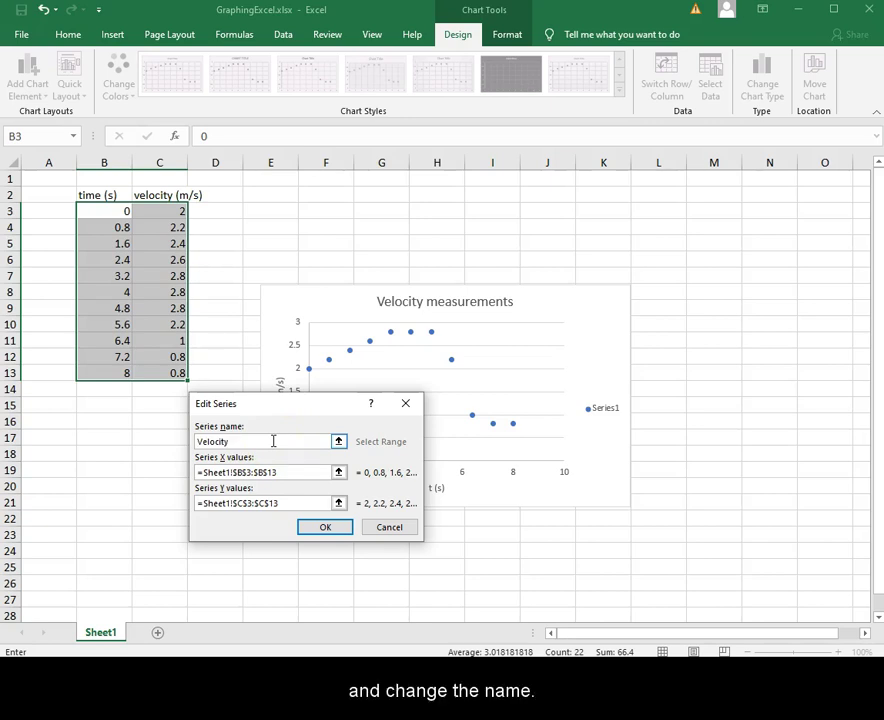
text( 1)
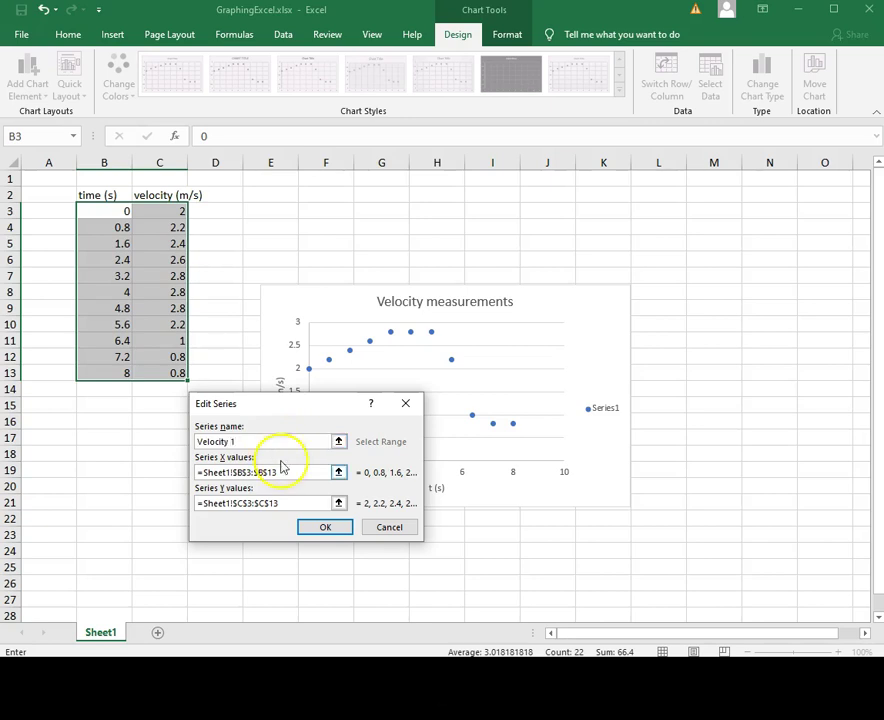
click(325, 527)
- Add a linear trendline to Velocity 1 displaying its equation and R² value
click(430, 577)
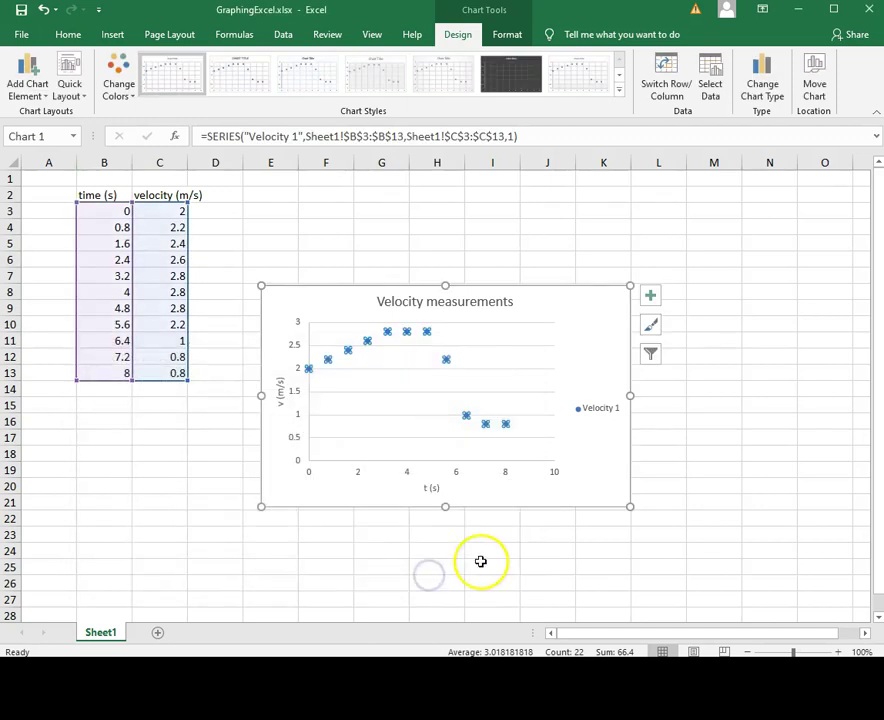
click(624, 463)
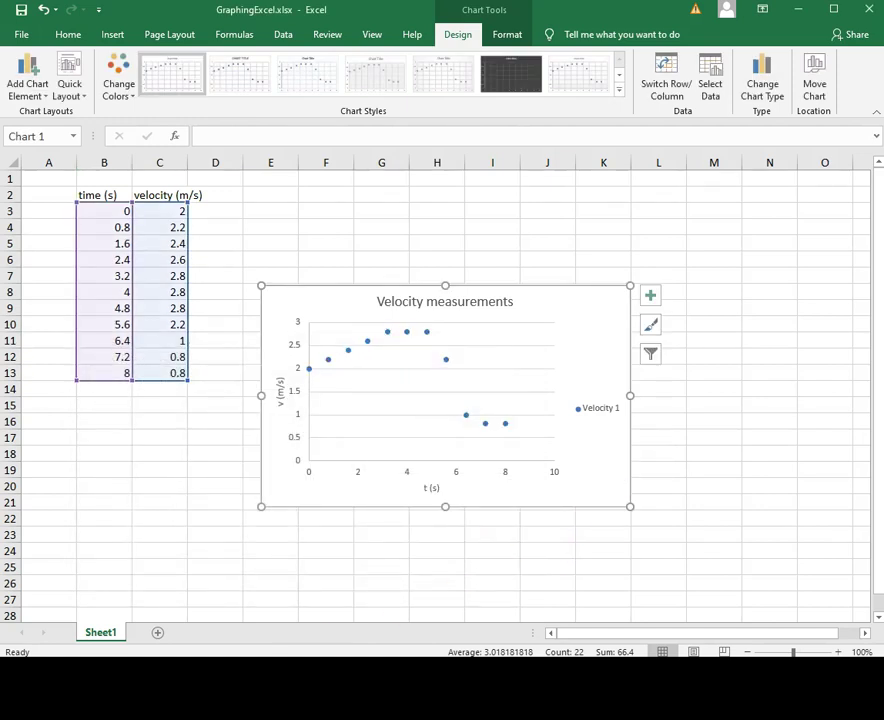
click(430, 338)
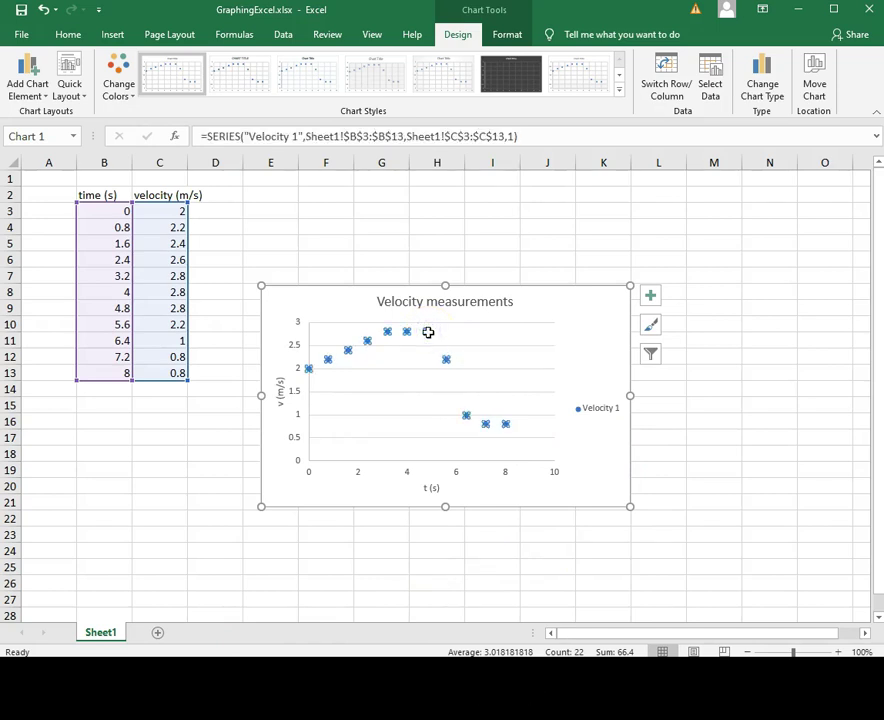
right_click(428, 332)
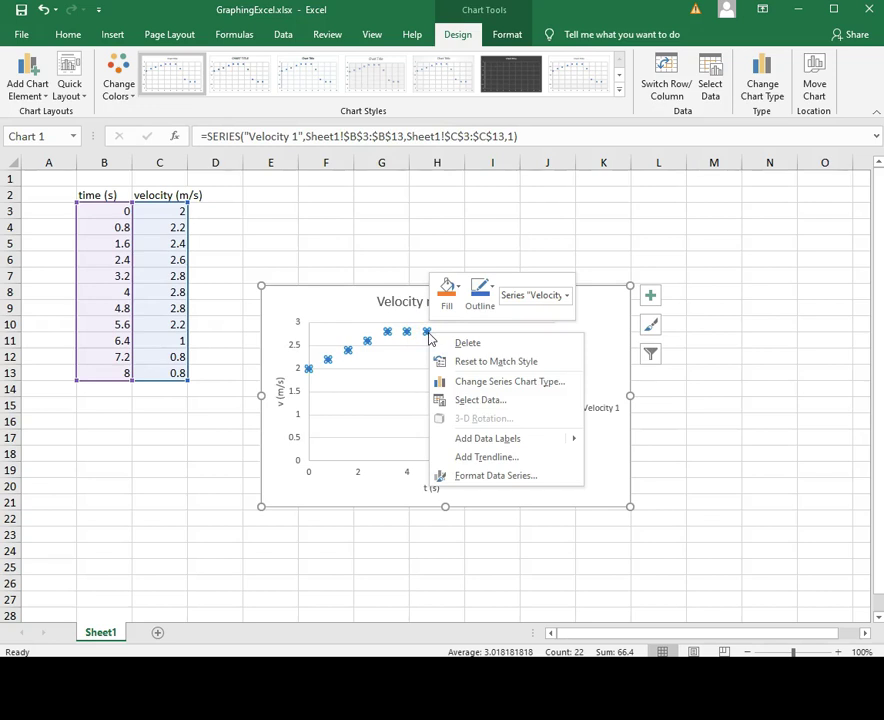
click(476, 458)
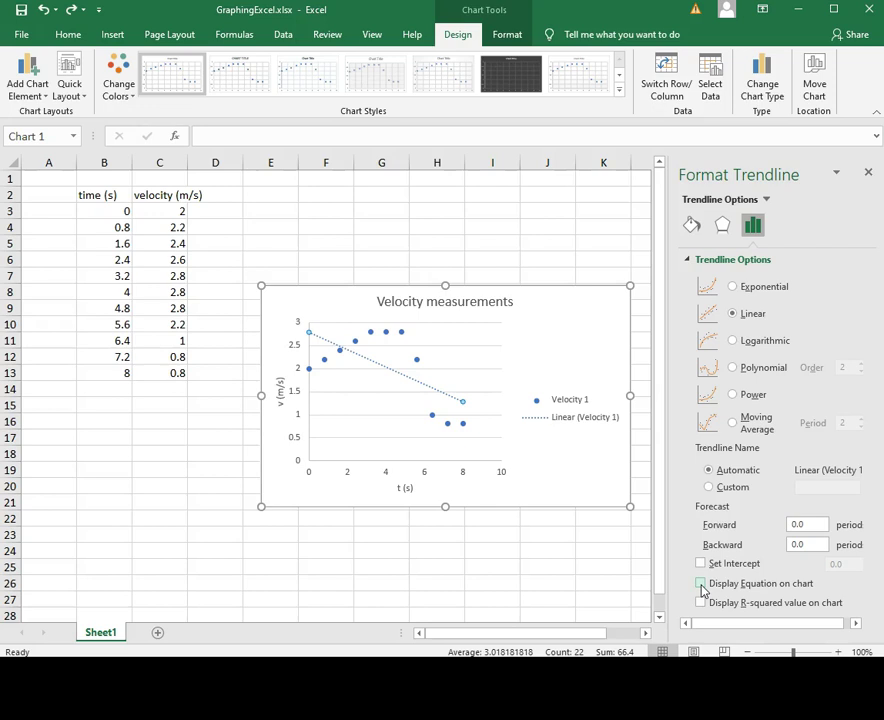
click(702, 585)
click(702, 603)
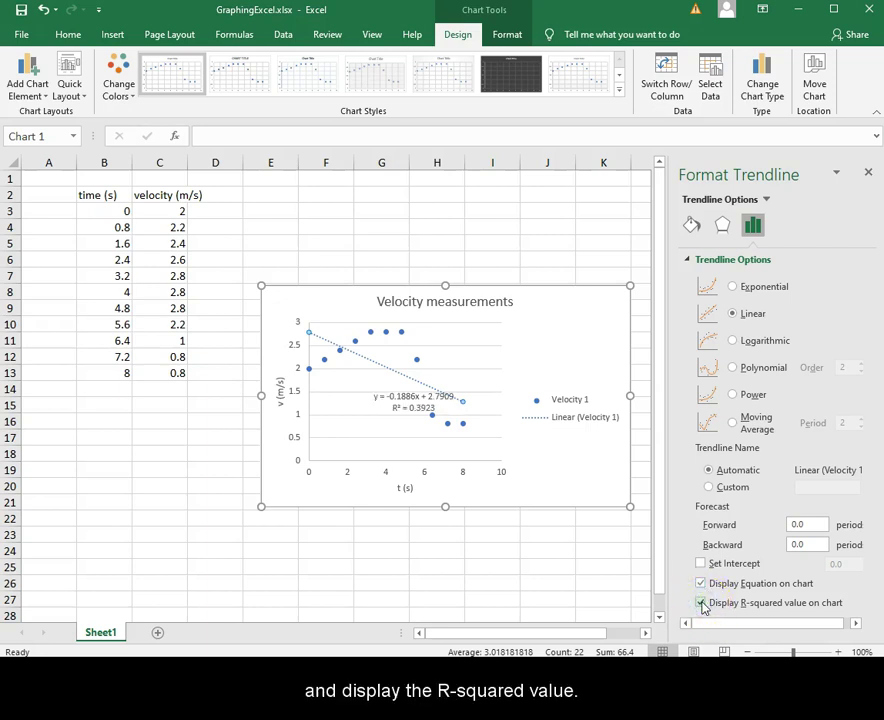
click(414, 400)
- Move the equation and R² label to the plot's upper right and set it to size 12
drag(416, 393, 558, 333)
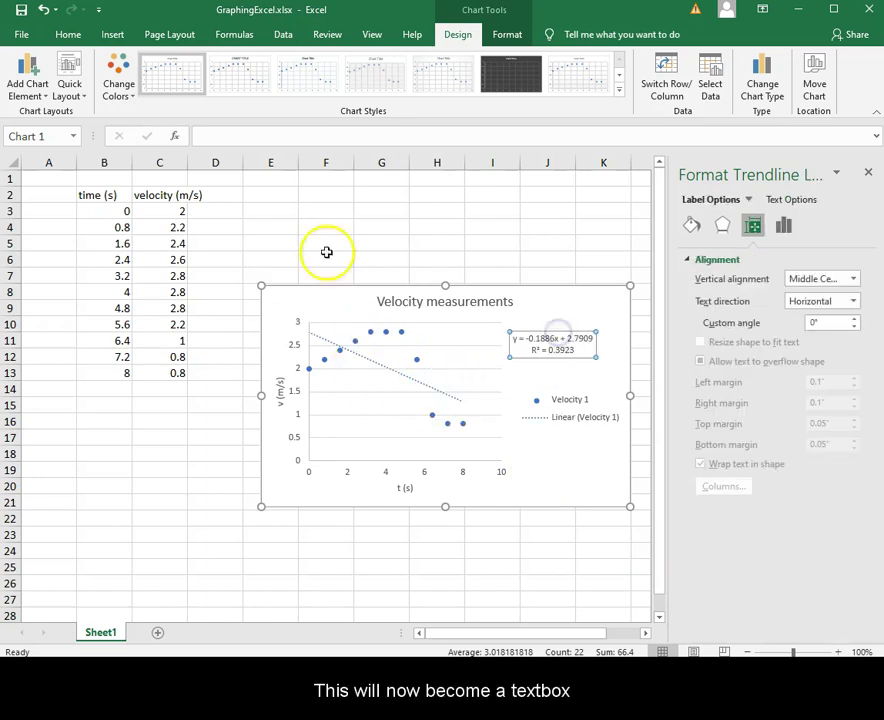
click(70, 35)
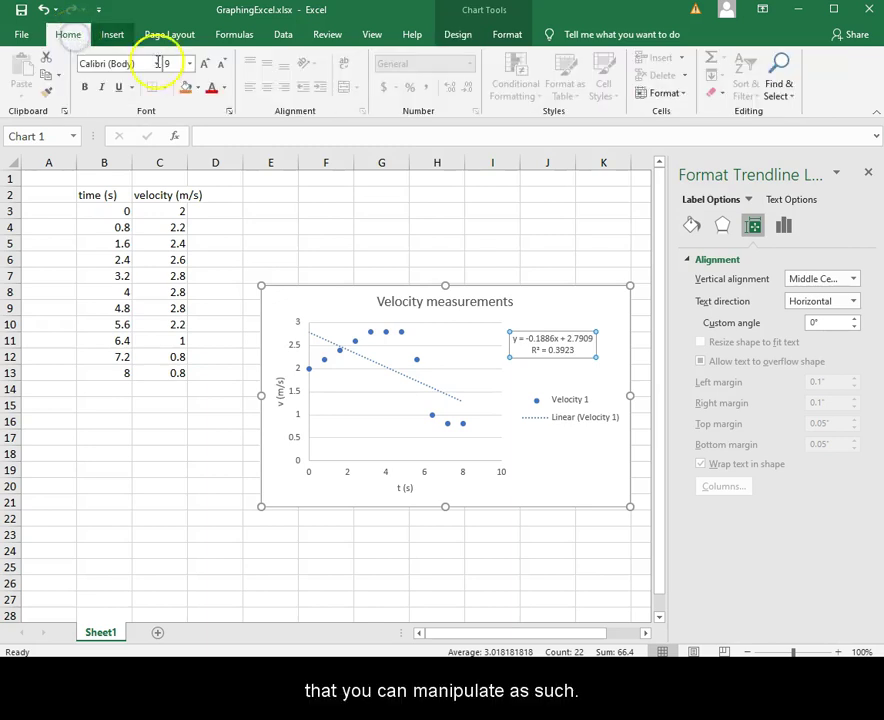
click(189, 63)
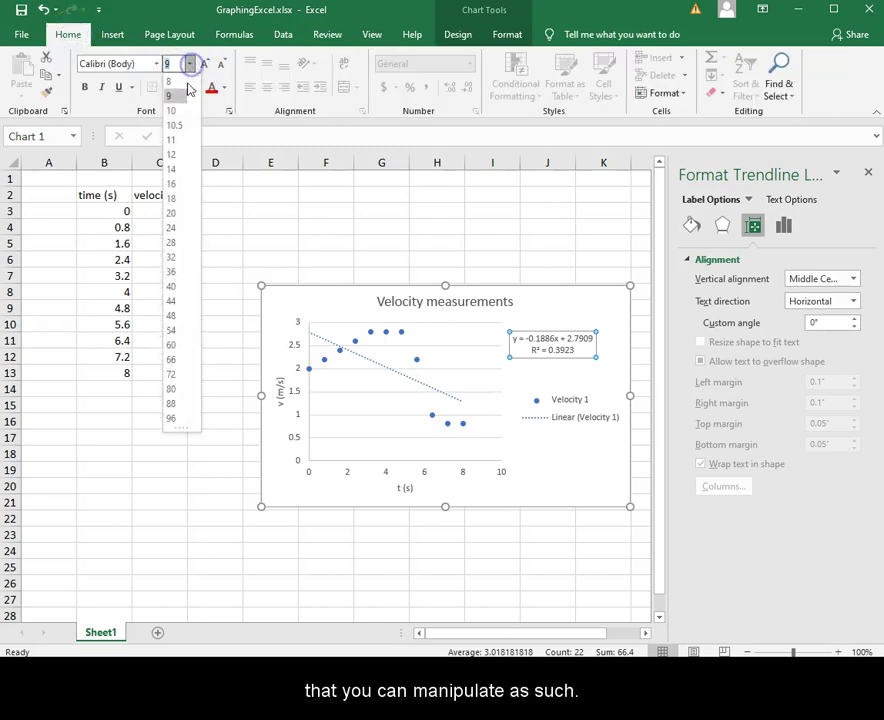
click(180, 156)
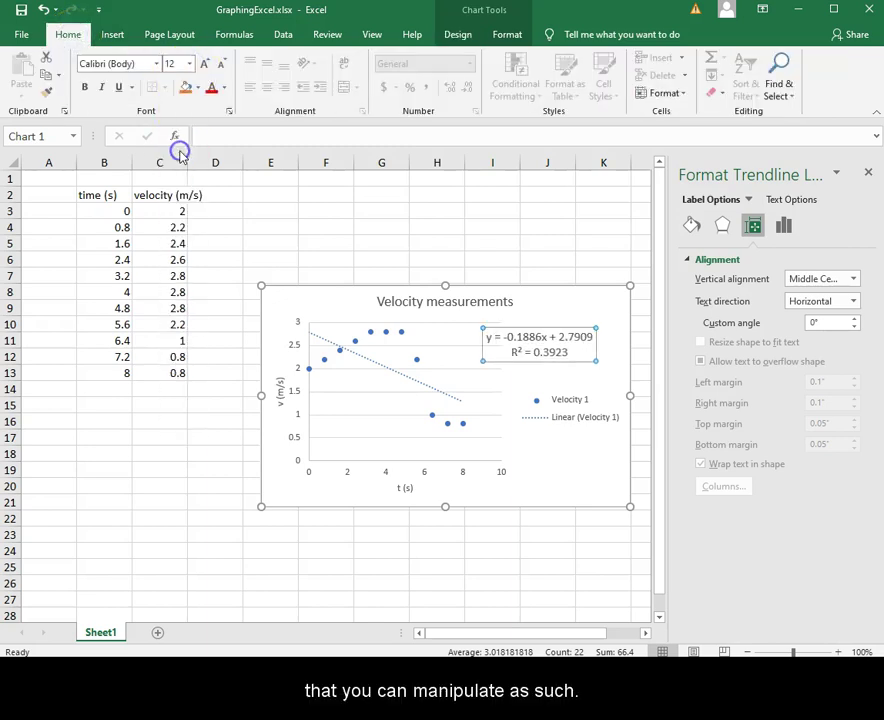
- Copy the whole velocity chart and switch to the blank Word document
click(600, 311)
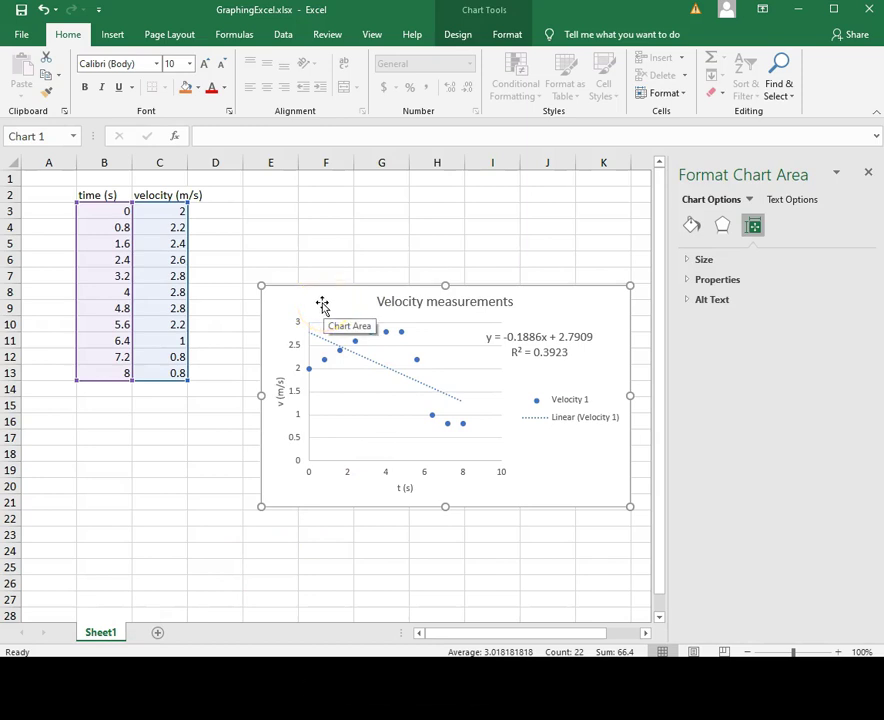
click(322, 305)
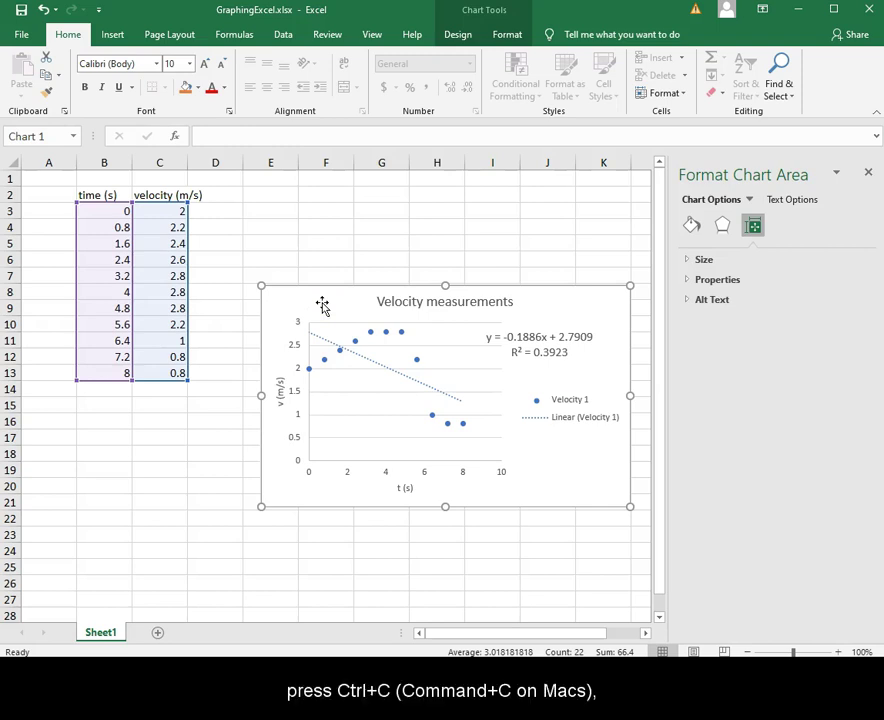
key(ctrl+c)
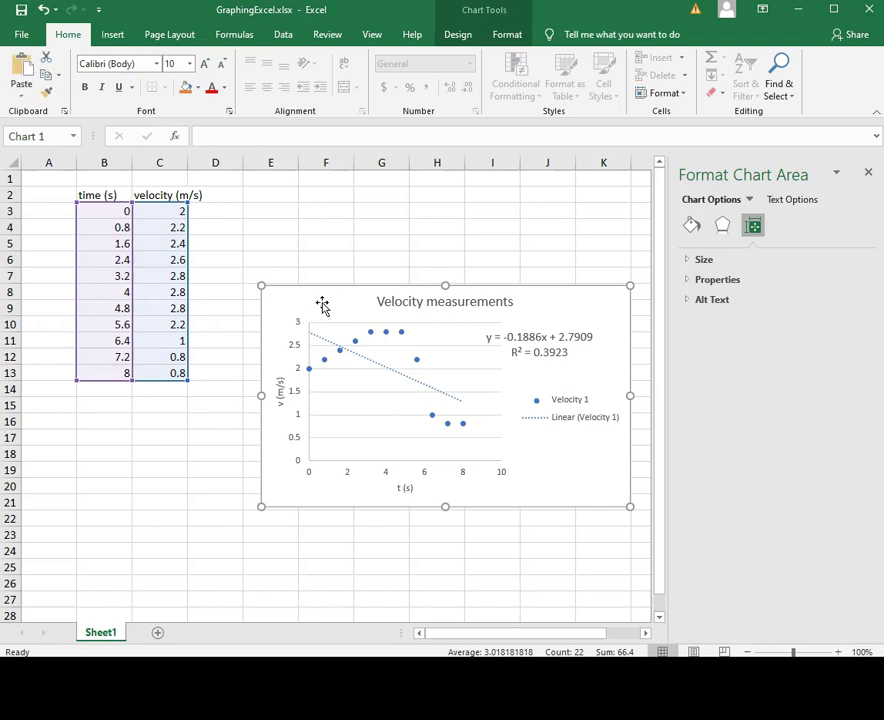
click(565, 316)
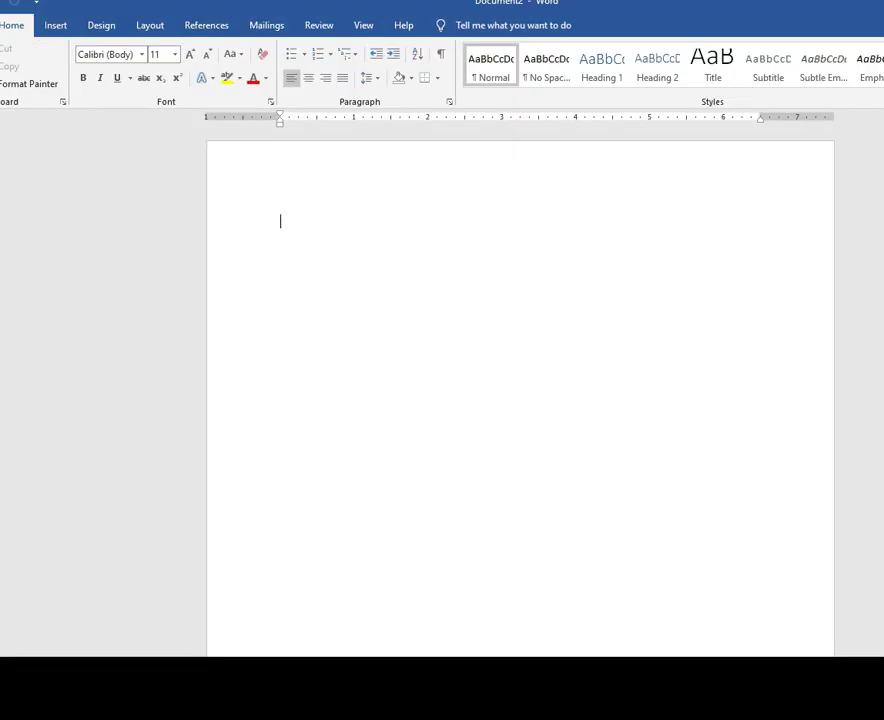
- Paste the velocity chart into the Word document
click(748, 525)
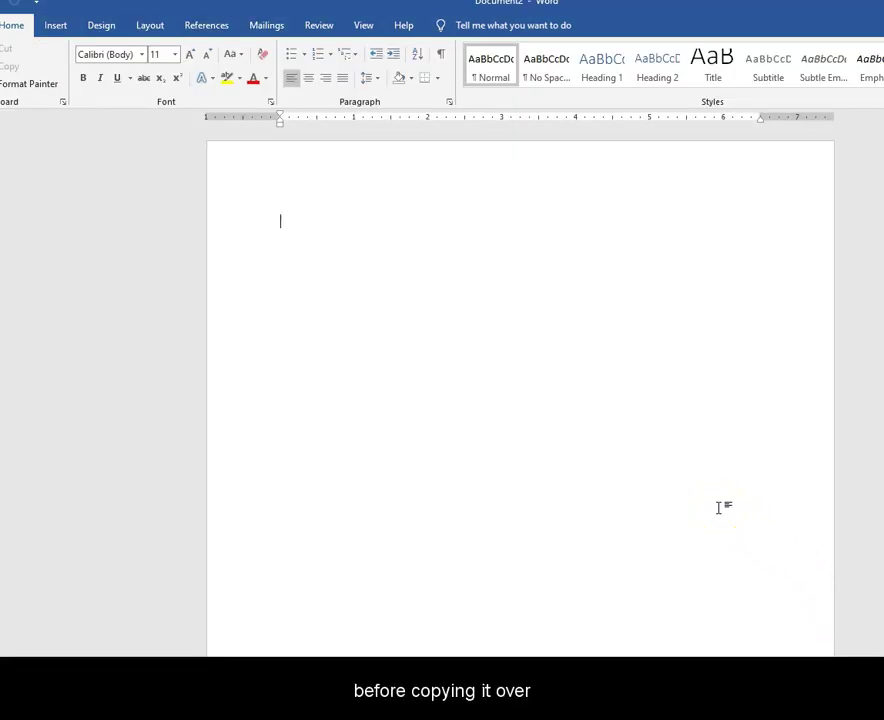
click(659, 430)
click(520, 300)
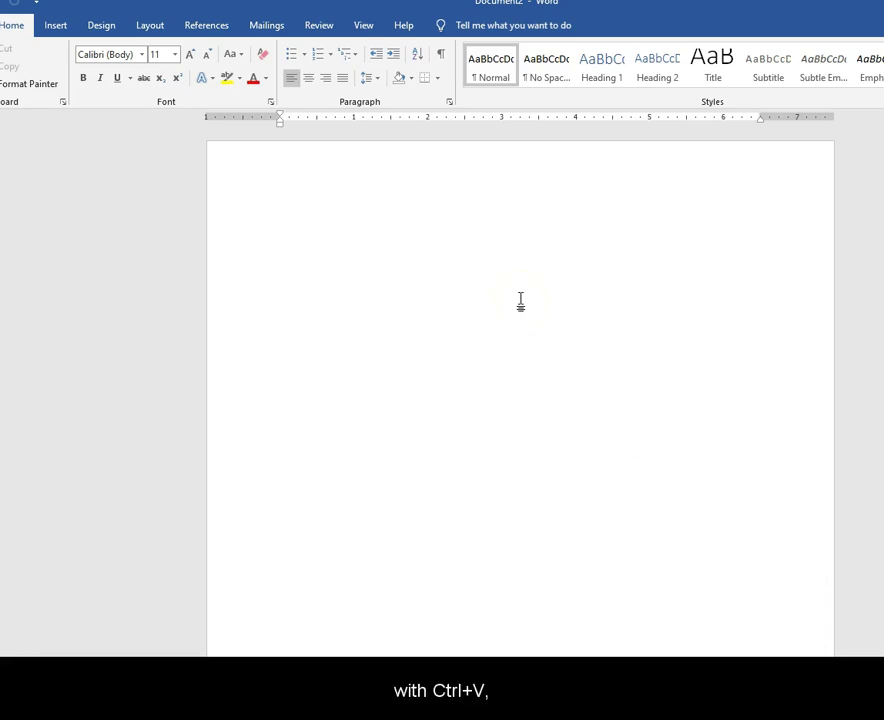
key(ctrl+v)
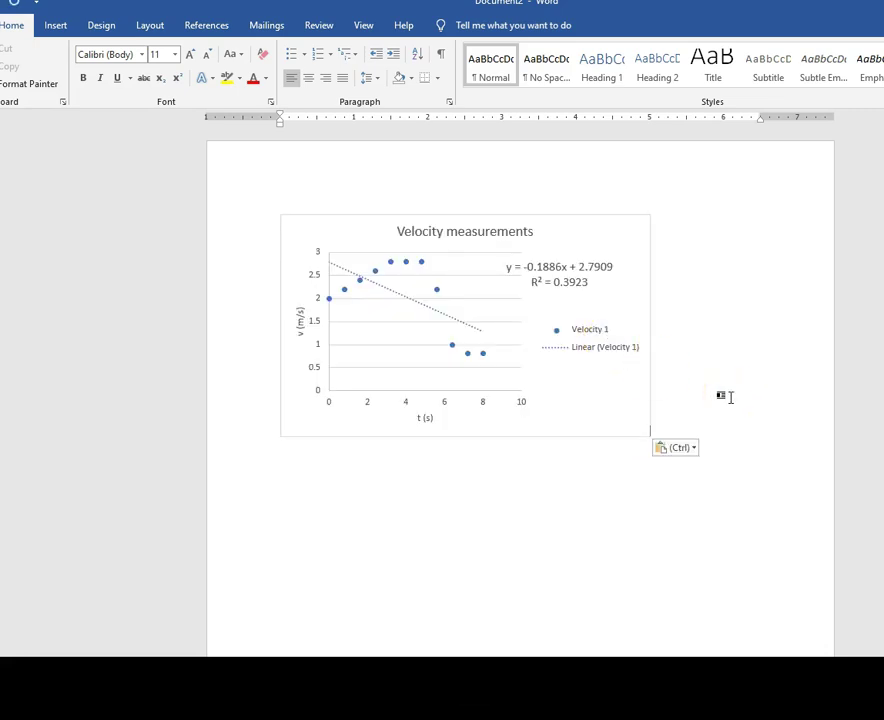
- Caption it 'Graph 1: Measurements and linear fit of velocity versus time for trial #1.' and return to Excel
key(Return)
text(Grap)
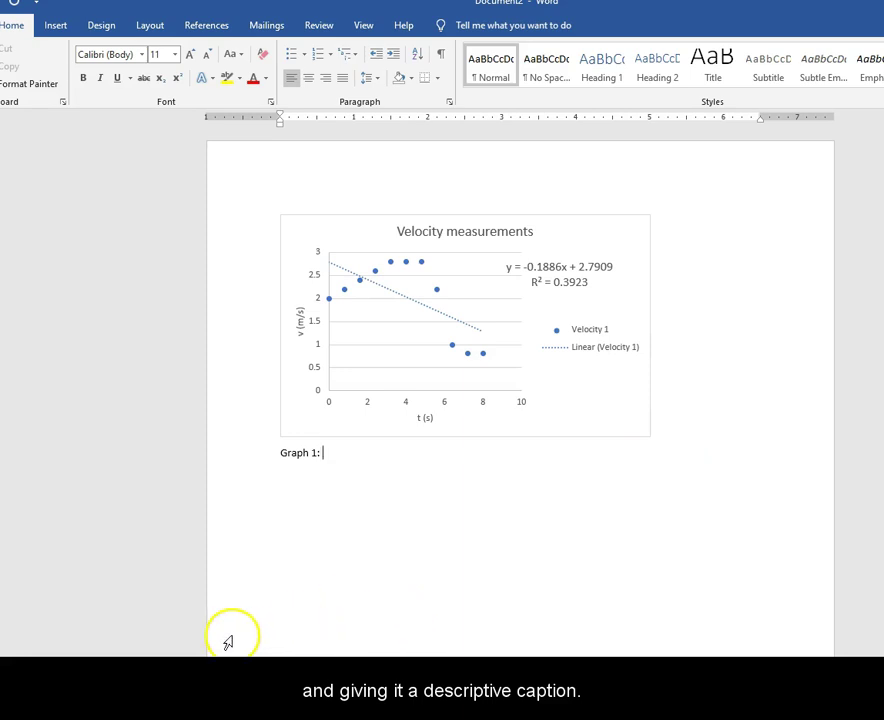
text(h 1:)
text(Measurements and linear fit of velocity versus time for trial #1.)
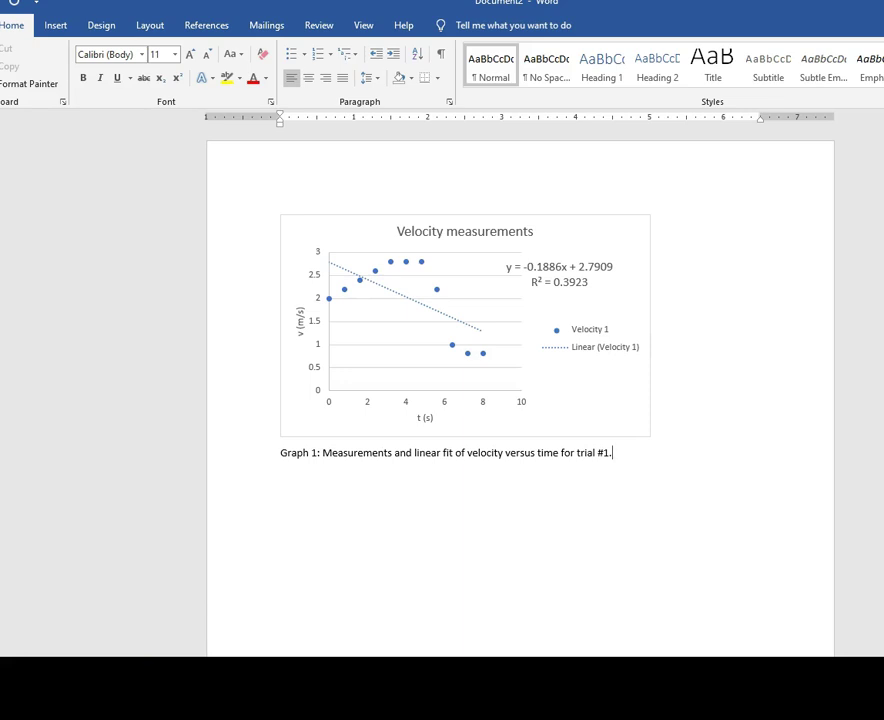
key(alt+Tab)
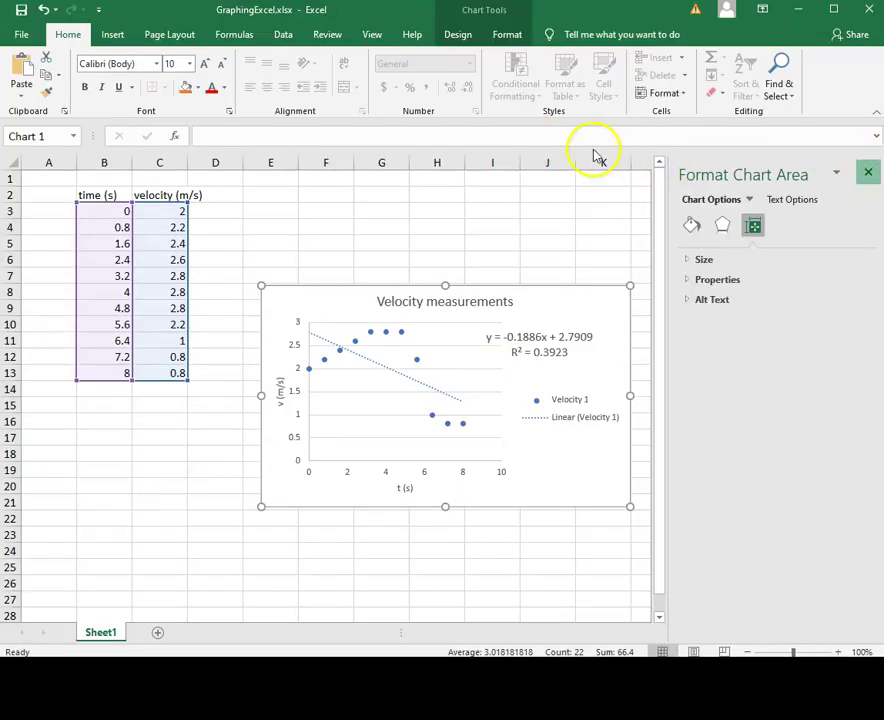
- Close the Format Chart Area pane, save GraphingExcel.xlsx, and select the chart's vertical axis
click(19, 11)
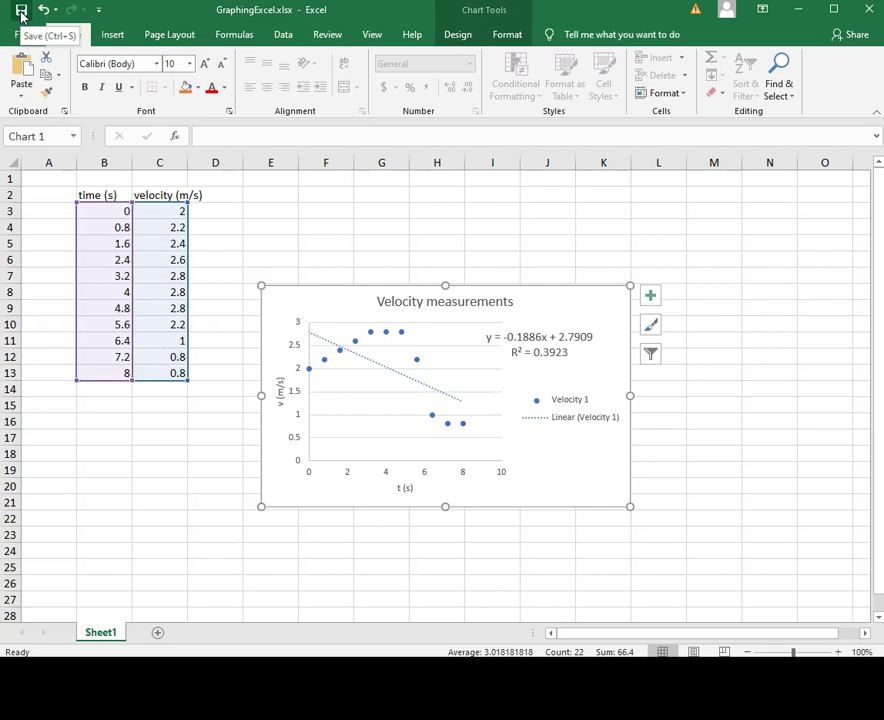
click(21, 14)
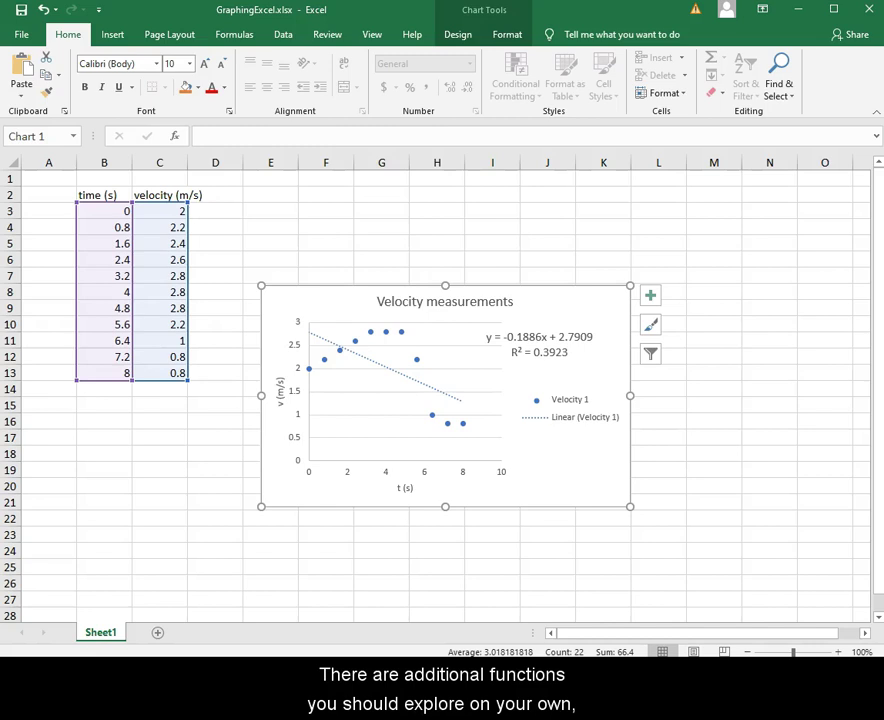
click(300, 396)
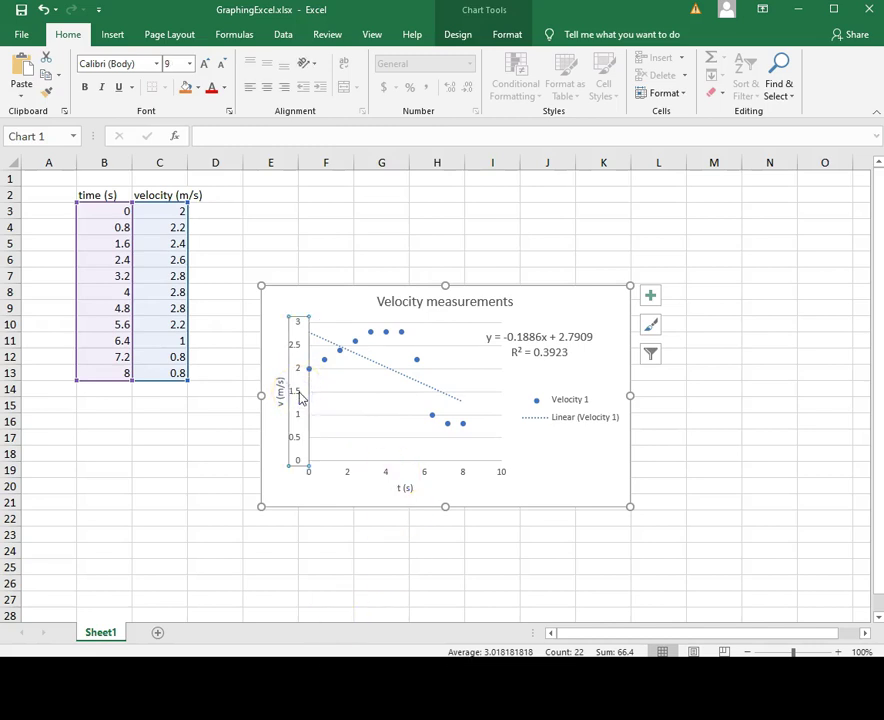
- In Format Axis, set the horizontal axis to cross the vertical axis at value 1
right_click(299, 393)
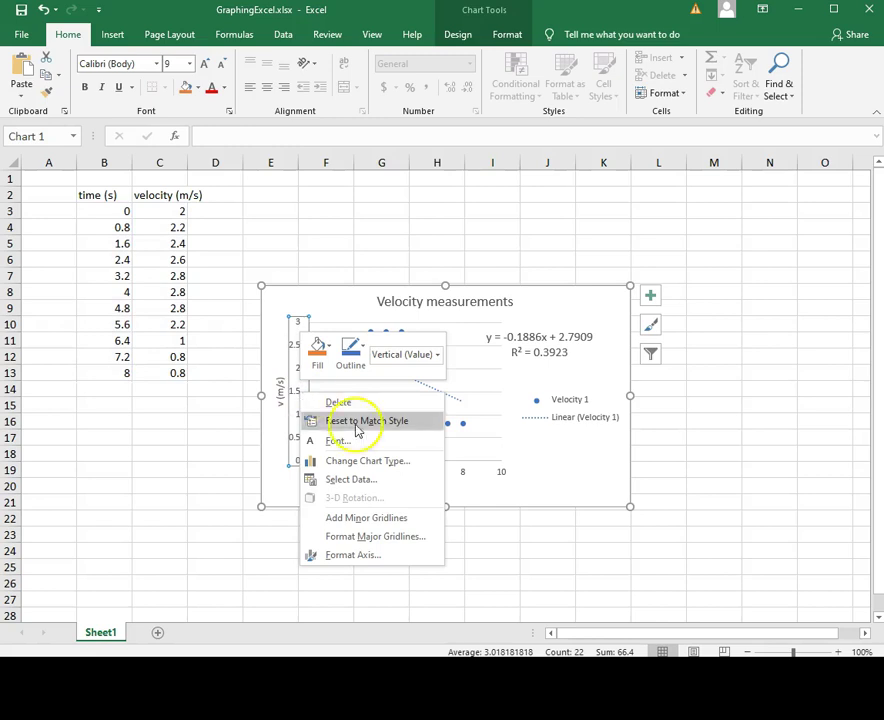
click(371, 555)
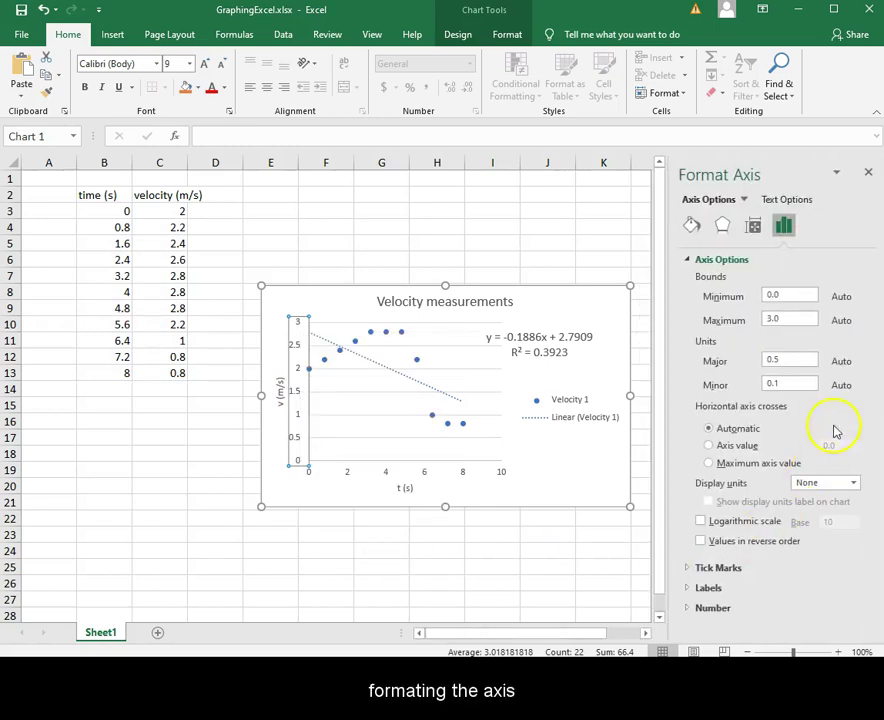
click(803, 296)
click(800, 318)
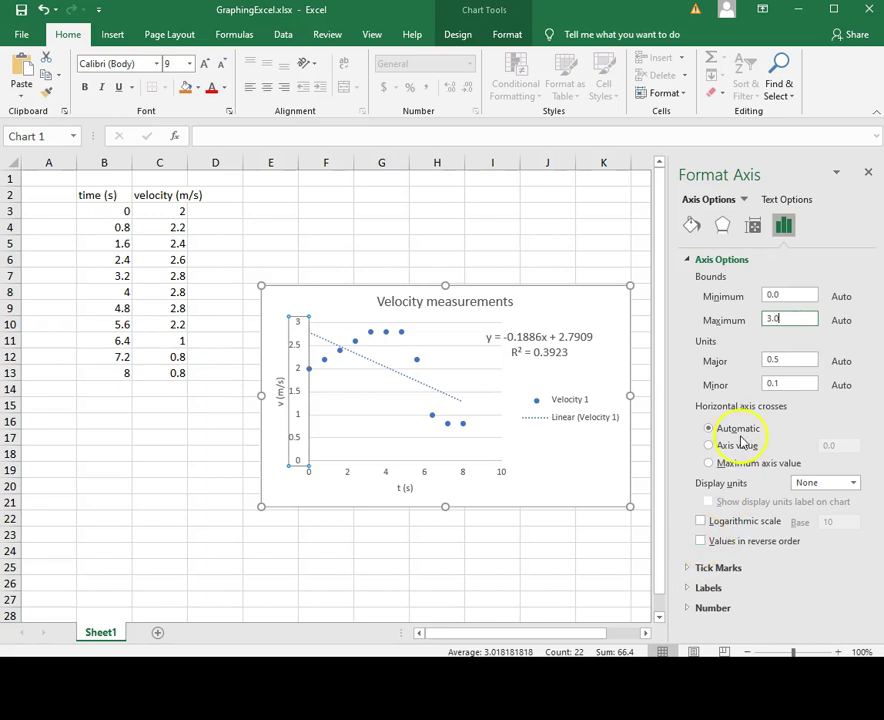
click(713, 452)
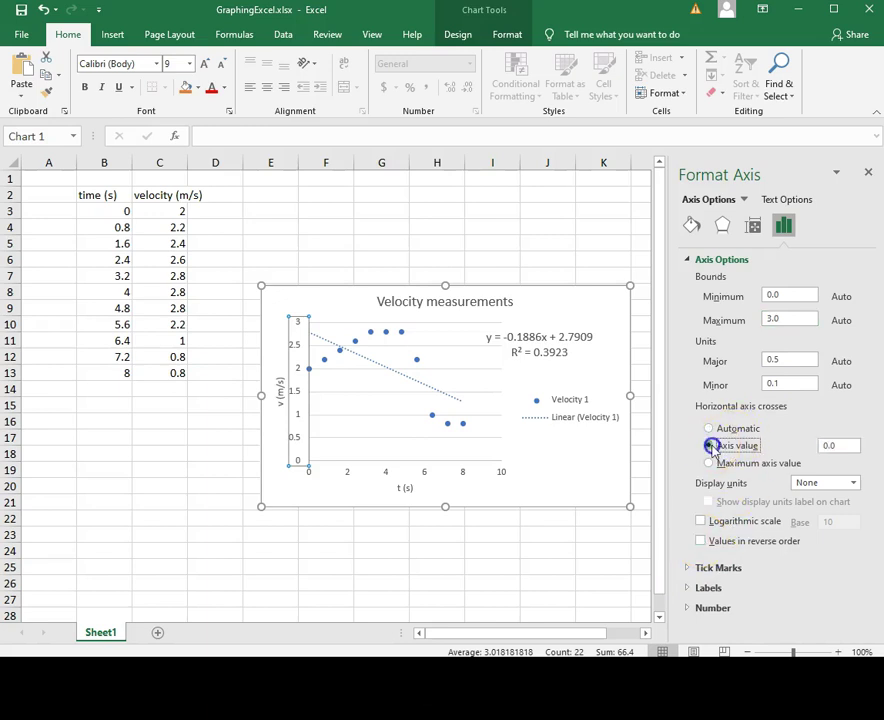
click(856, 448)
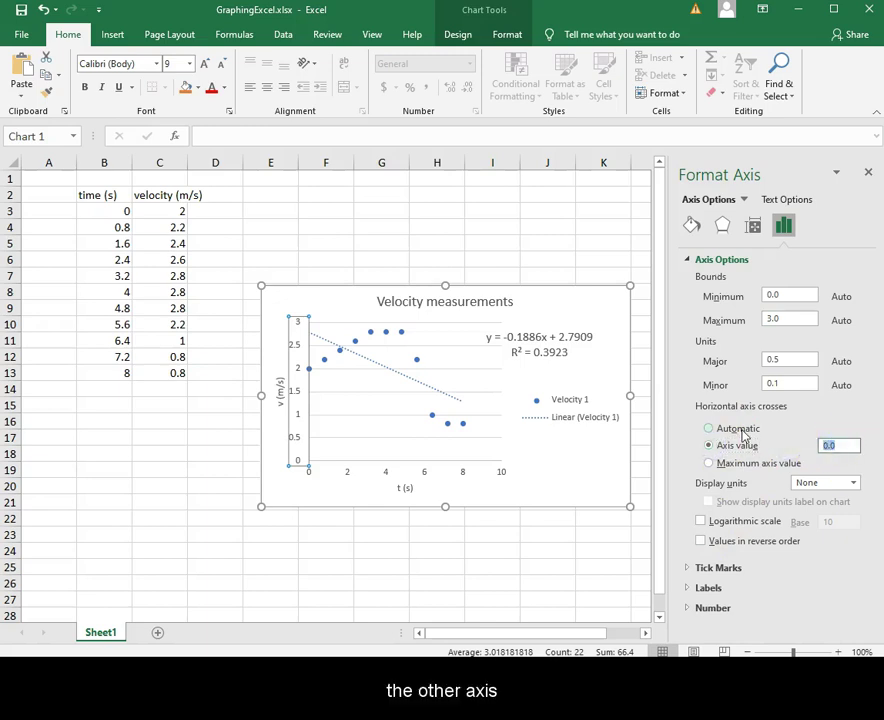
text(1)
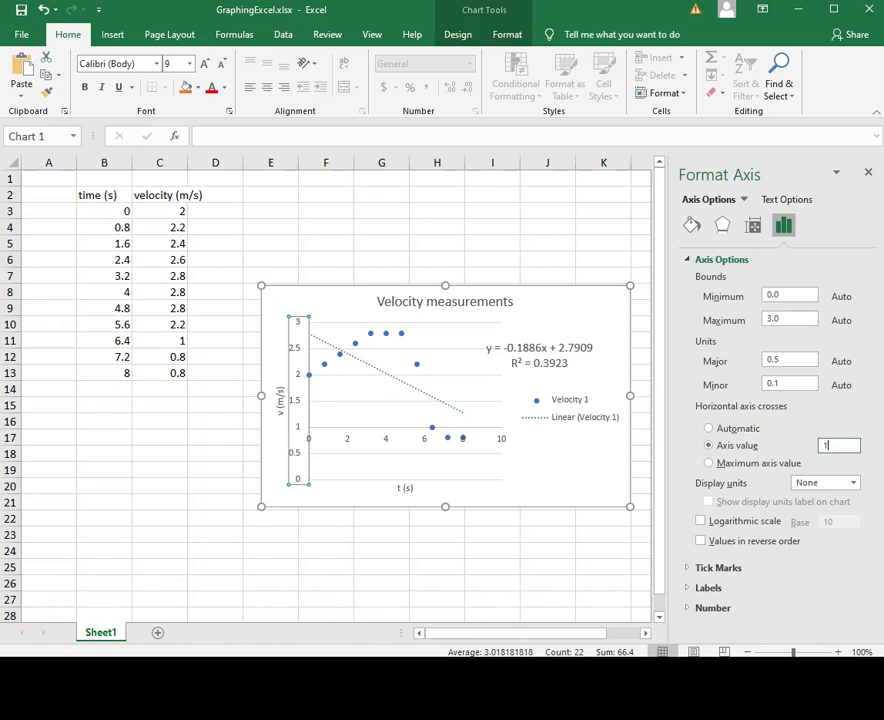
click(108, 211)
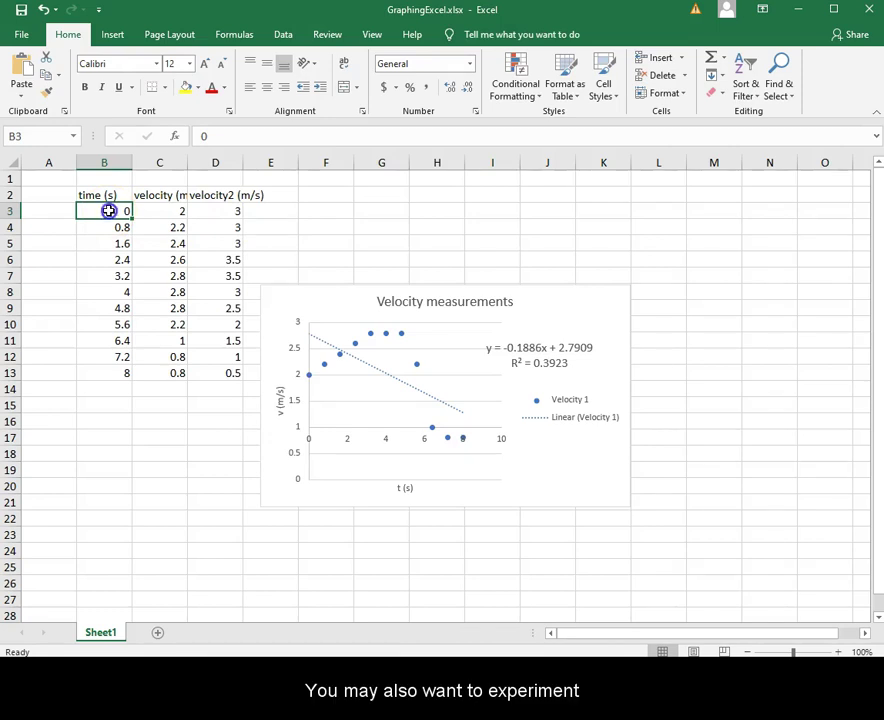
- Select the time and both velocity columns, B3:D13, and open the Scatter chart choices under Insert
drag(108, 211, 230, 373)
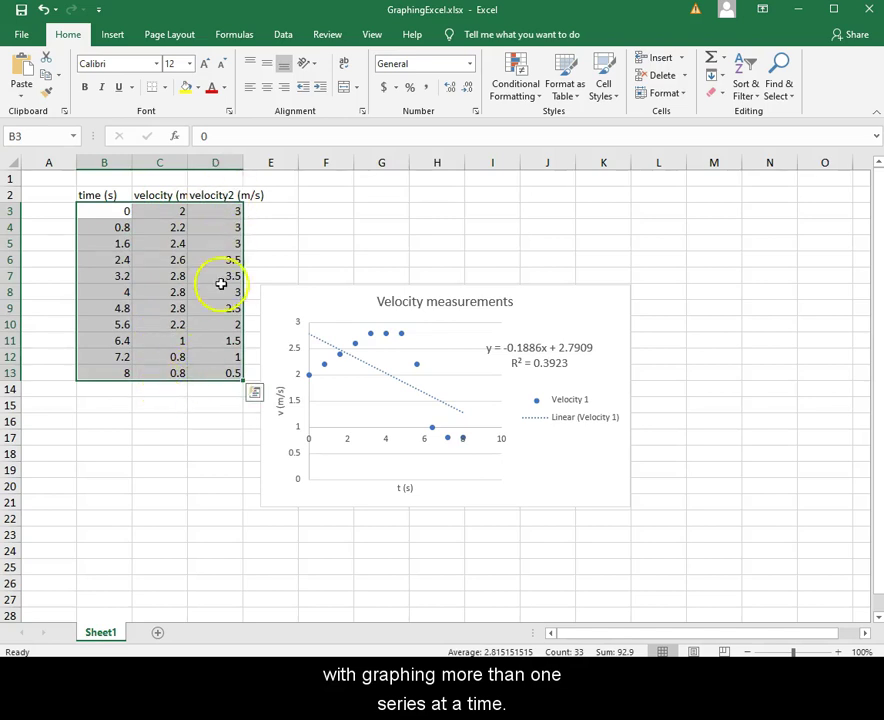
click(120, 38)
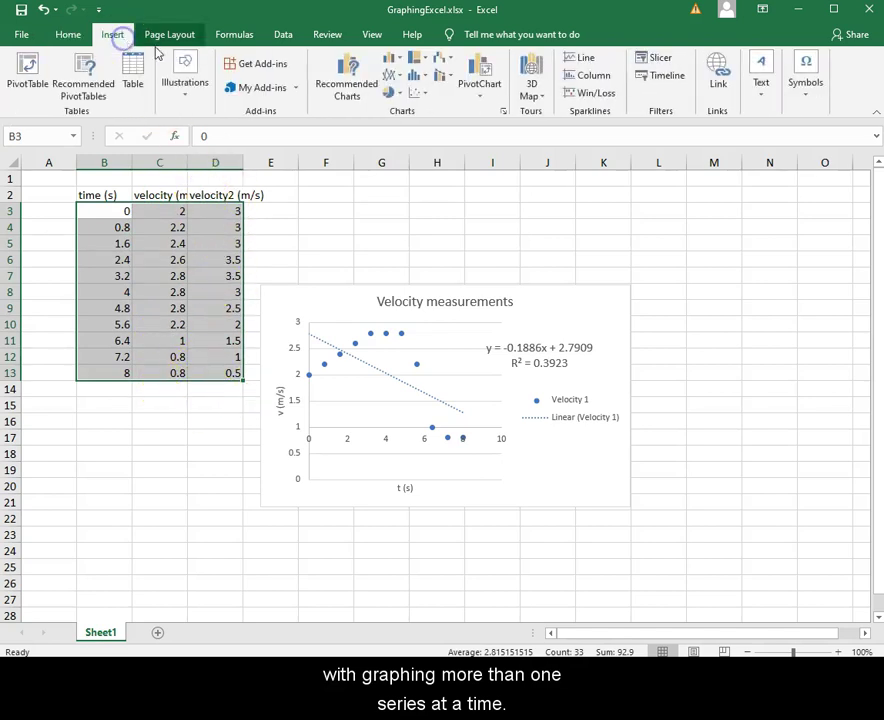
click(417, 92)
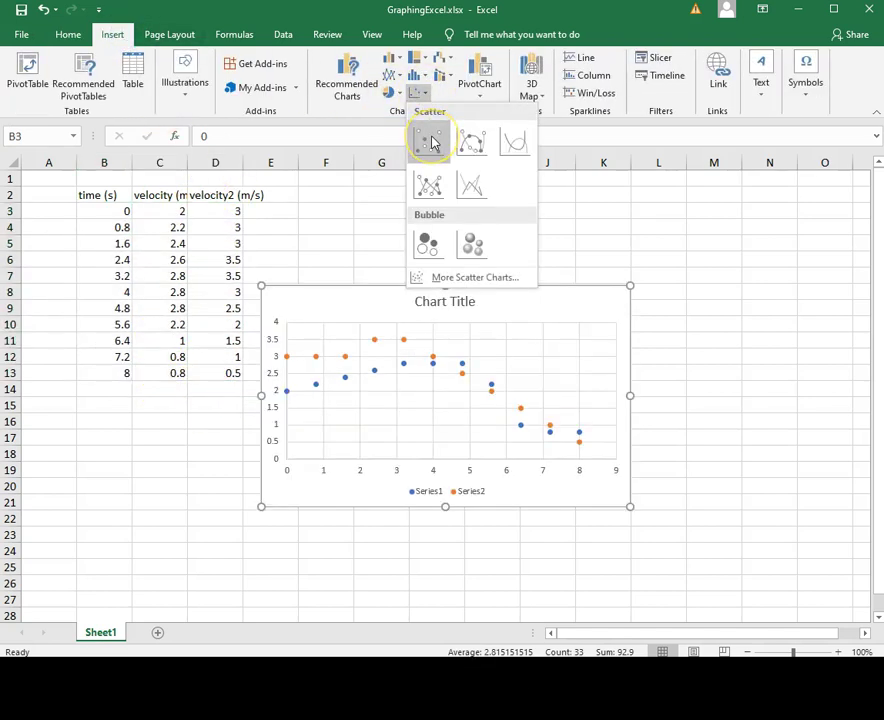